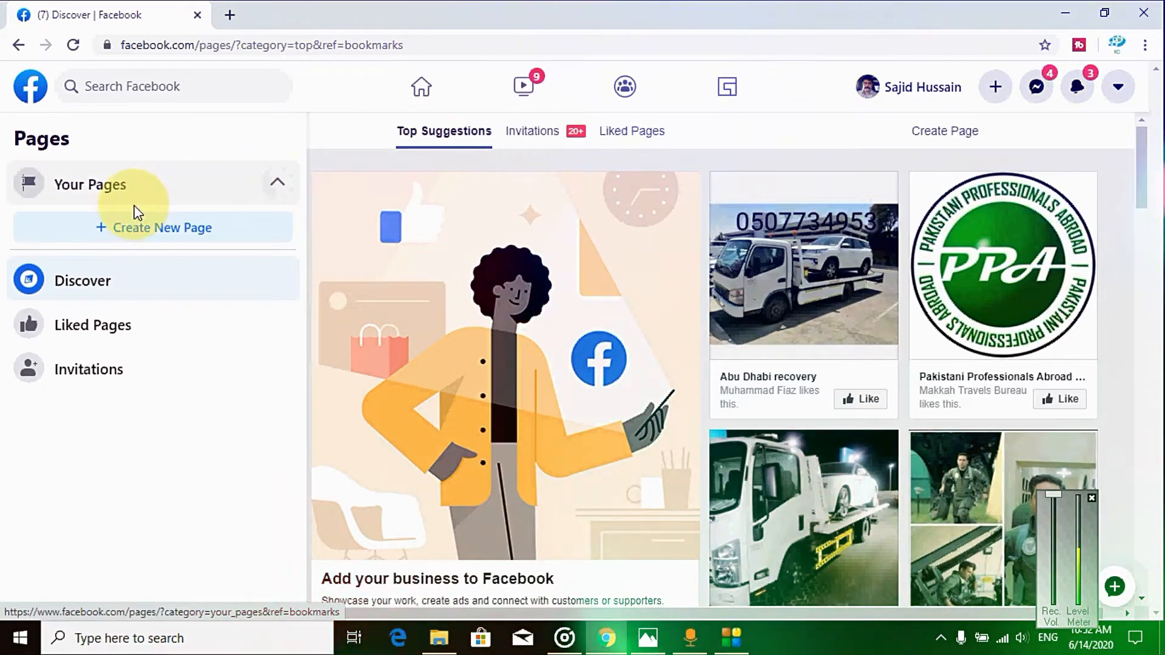
# - Start creating a new page and name it Car Recovery Abu Dhabi
pyautogui.click(163, 235)
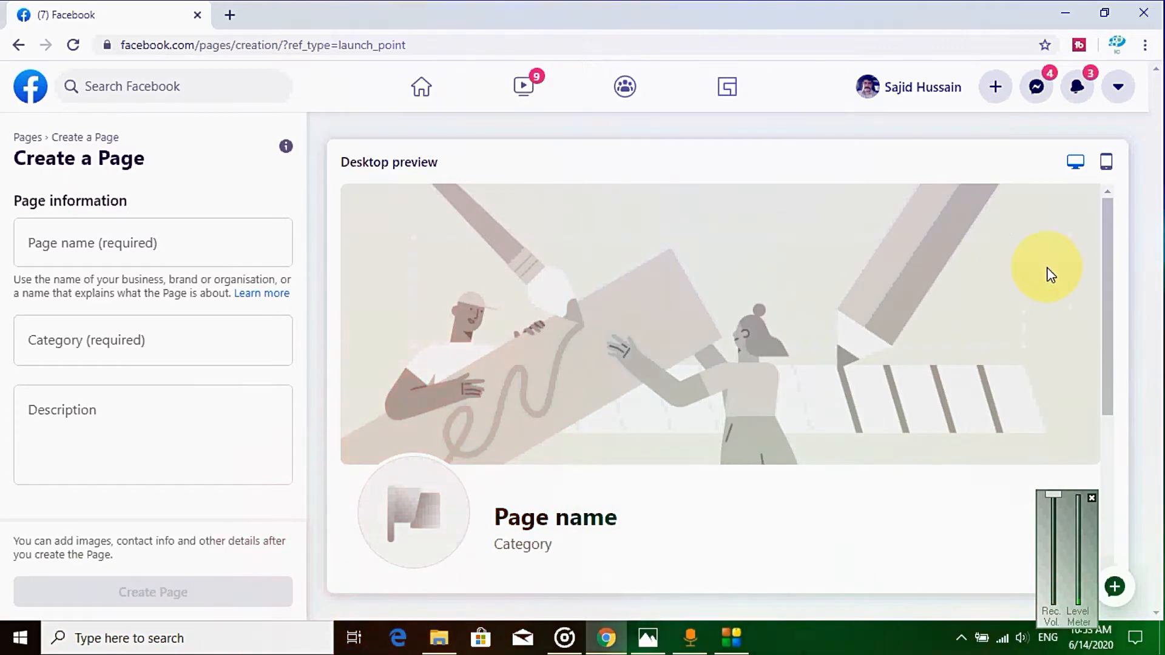
pyautogui.moveTo(1105, 241); pyautogui.dragTo(1087, 208)
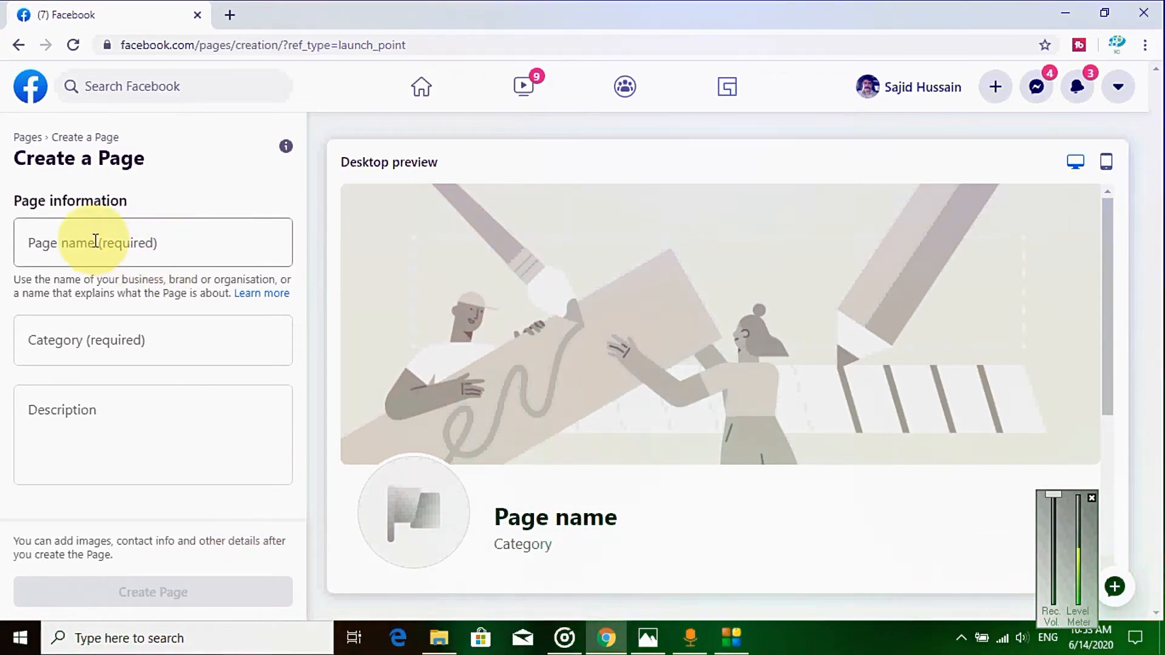
pyautogui.click(1104, 17)
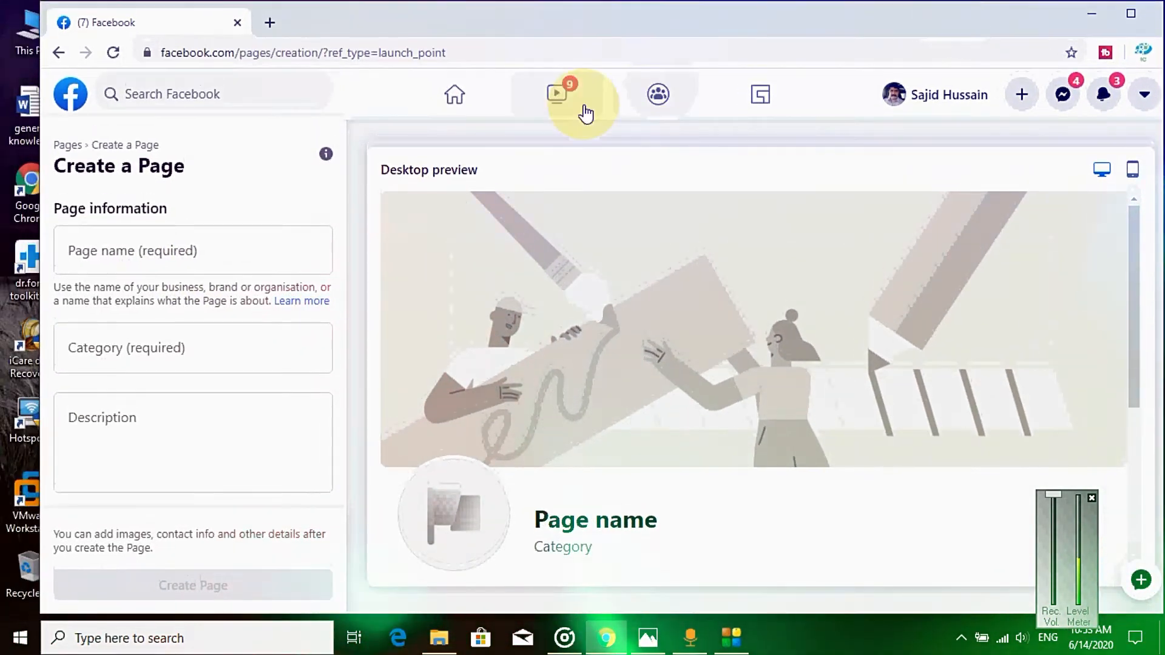
pyautogui.click(82, 249)
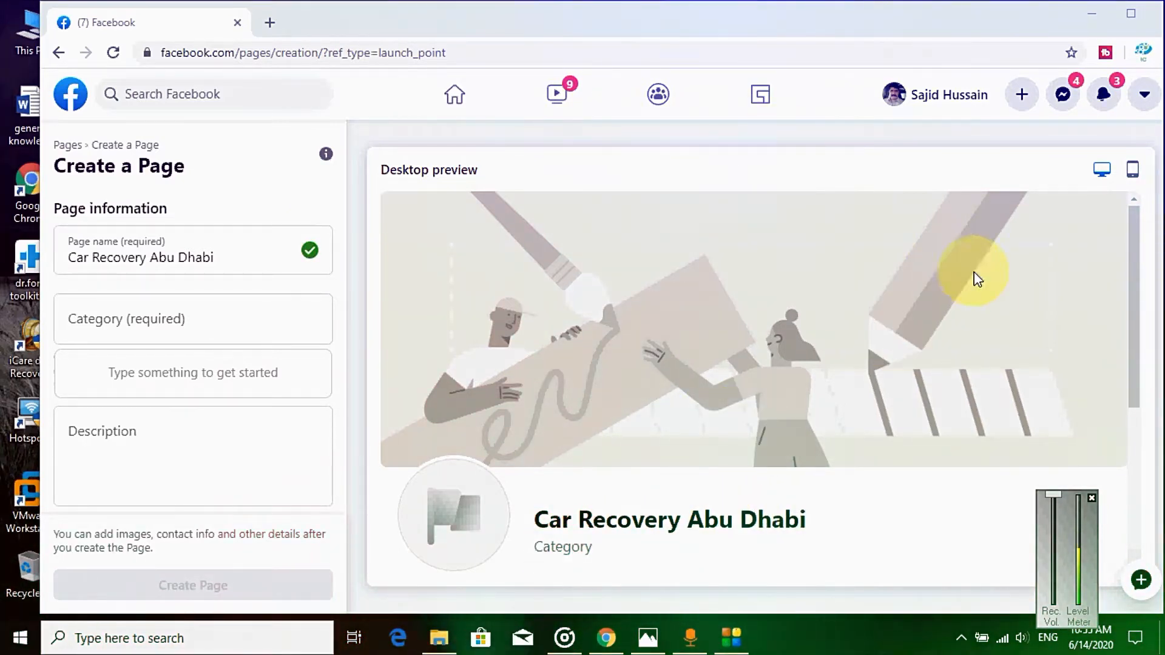
# - Show the mobile preview of the page and set its category to Cars
pyautogui.click(1132, 176)
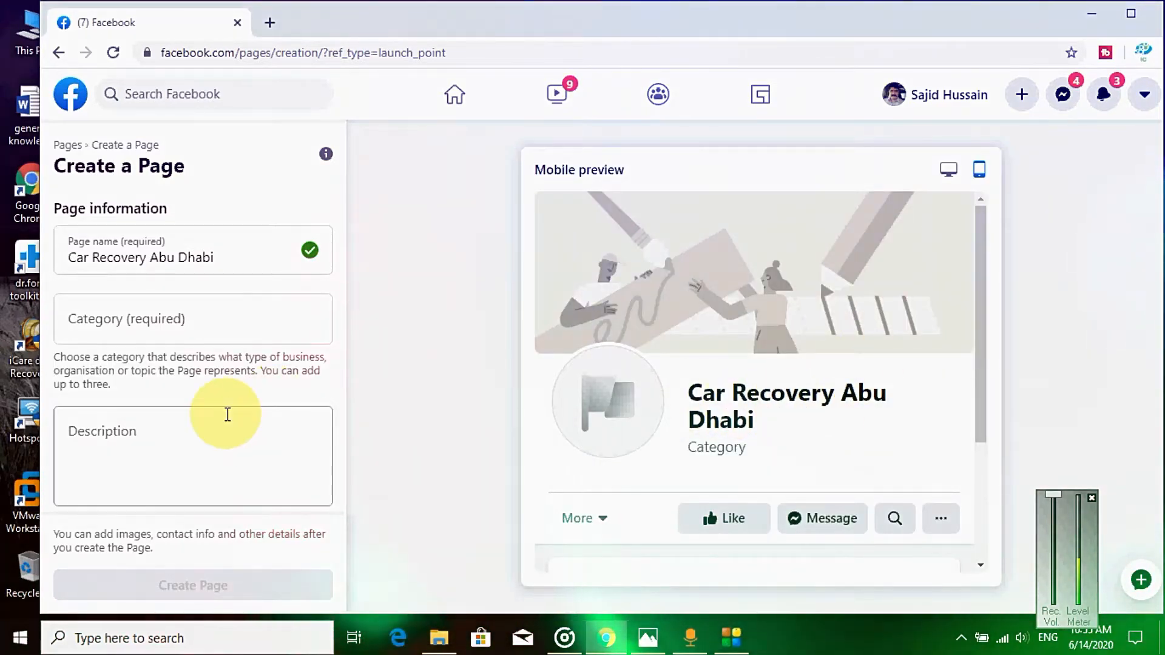
pyautogui.click(90, 319)
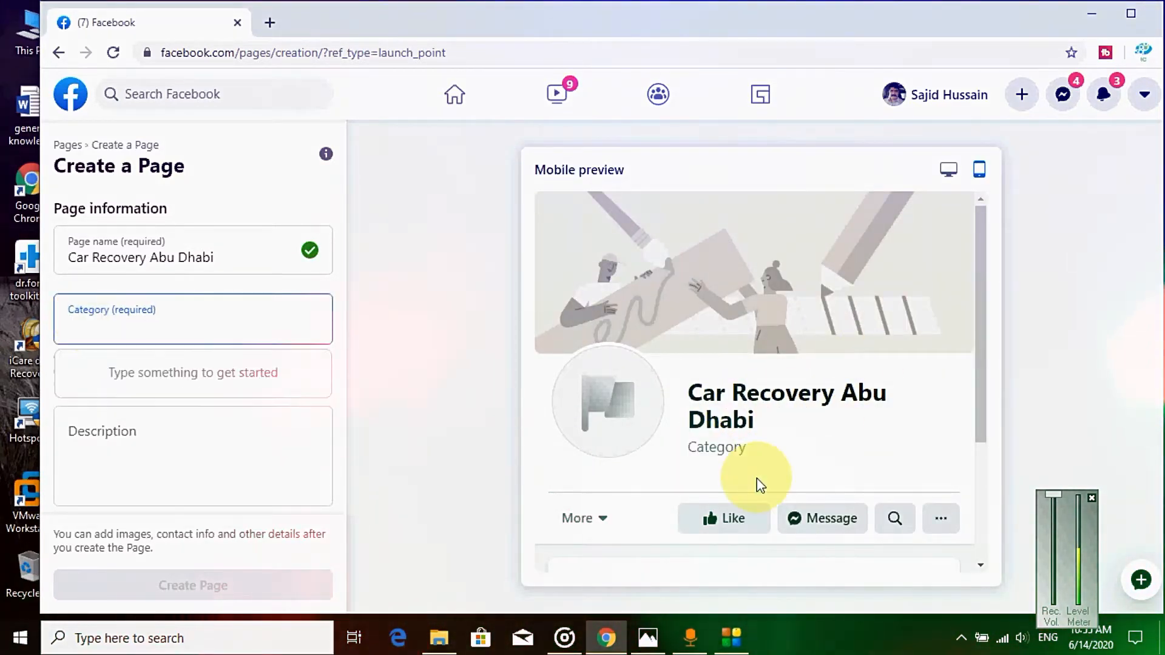
pyautogui.click(829, 614)
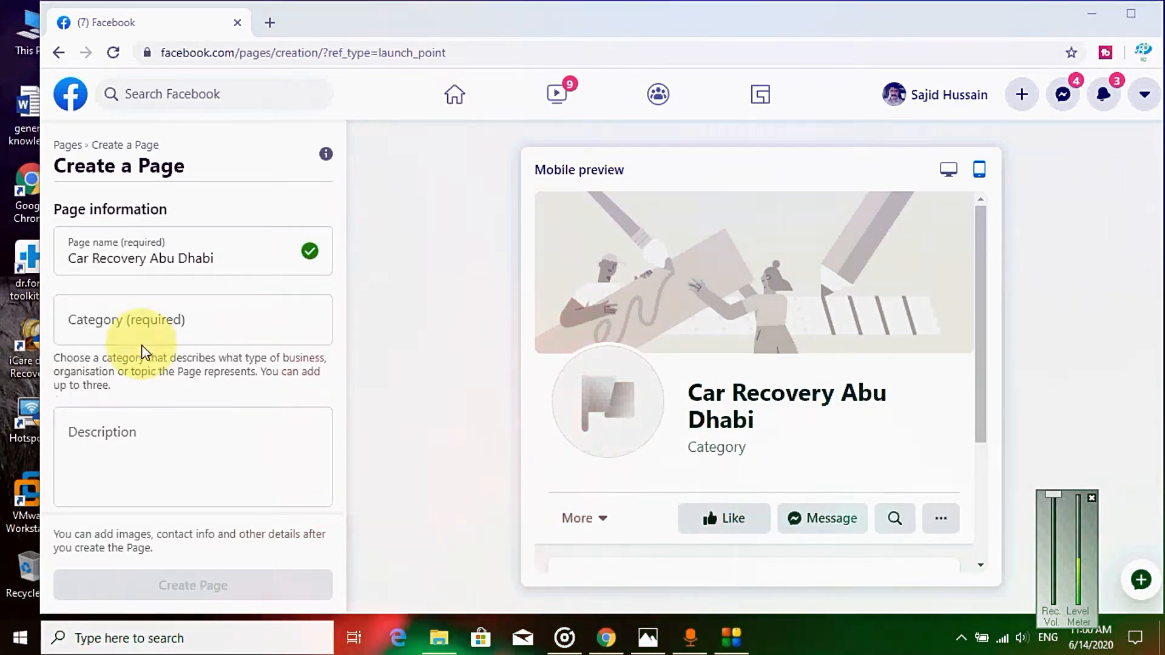
pyautogui.click(114, 328)
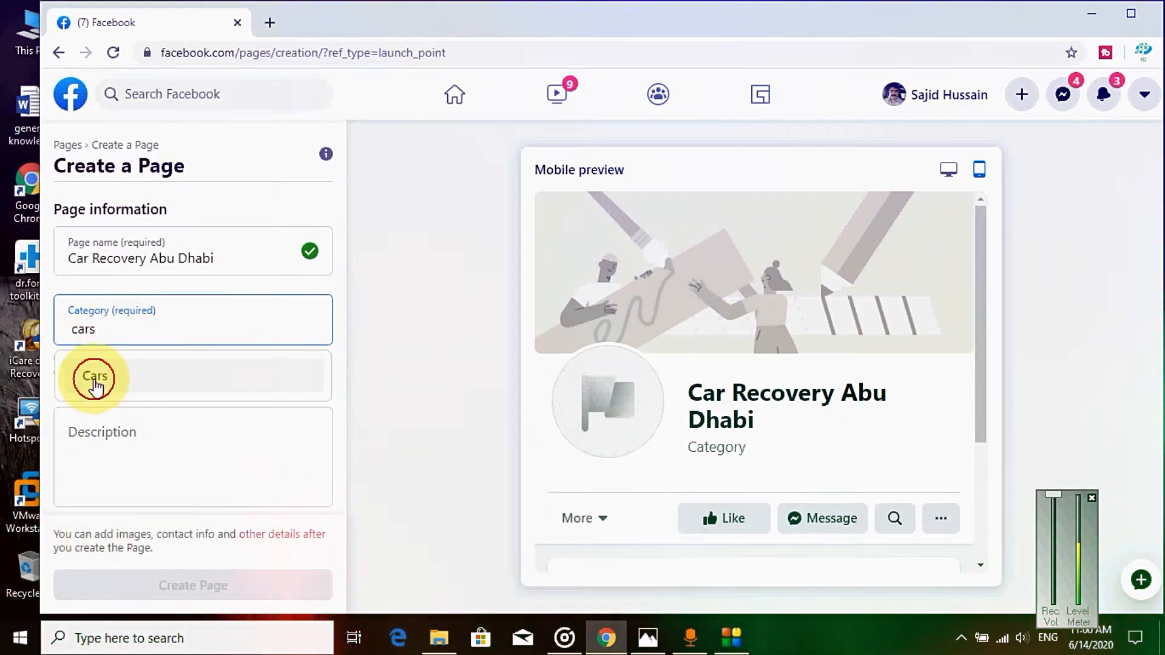
pyautogui.click(94, 377)
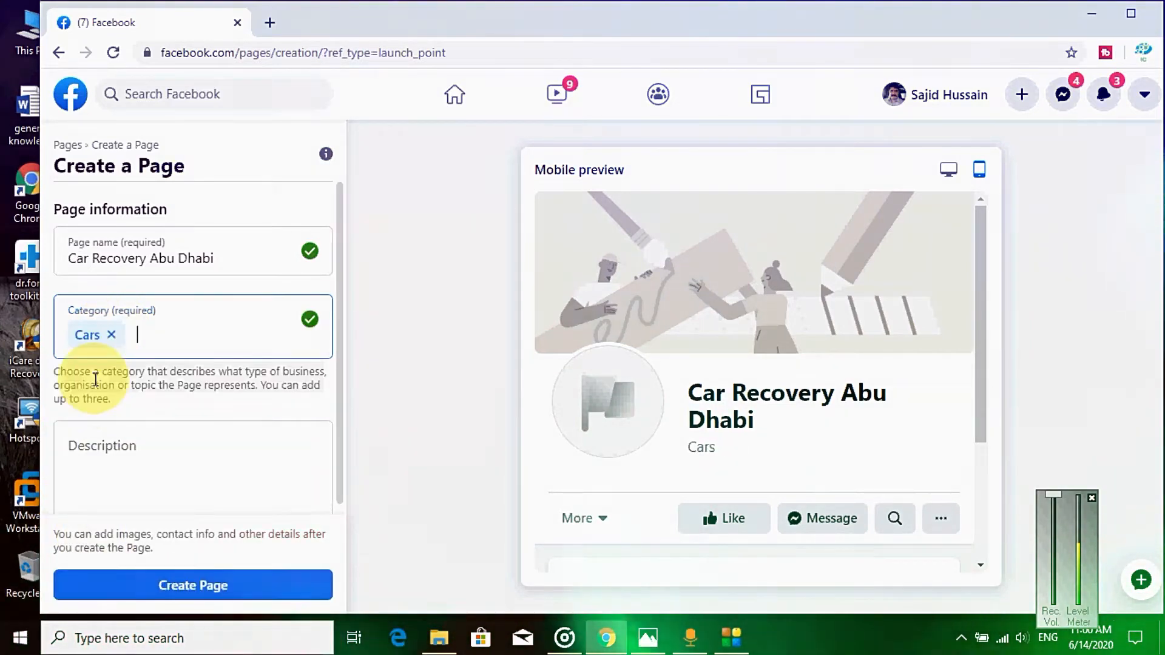
# - Add Vehicle dealership and Car Dealership as the second and third page categories
pyautogui.click(179, 326)
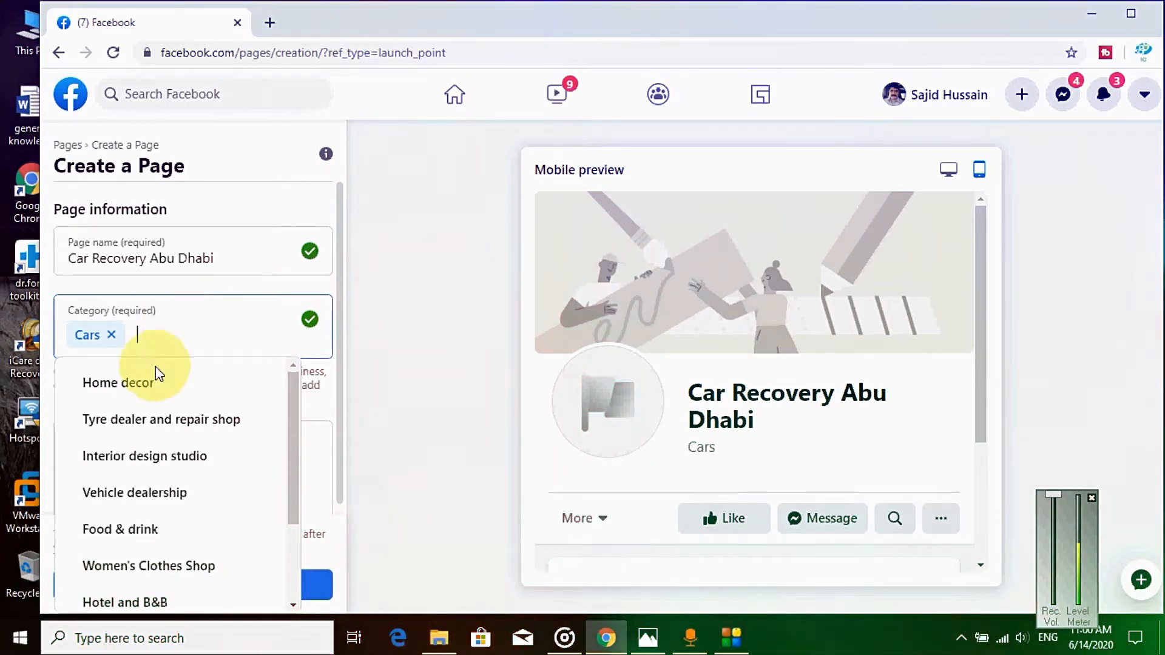
pyautogui.click(150, 495)
pyautogui.click(105, 368)
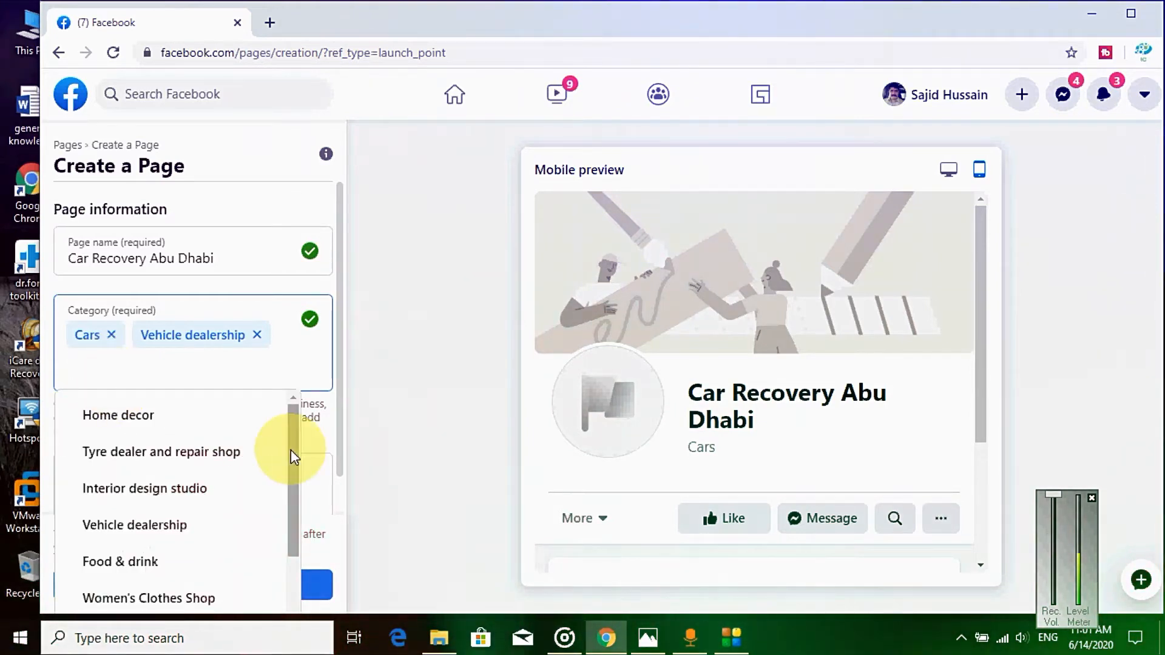
pyautogui.moveTo(290, 449); pyautogui.dragTo(265, 371)
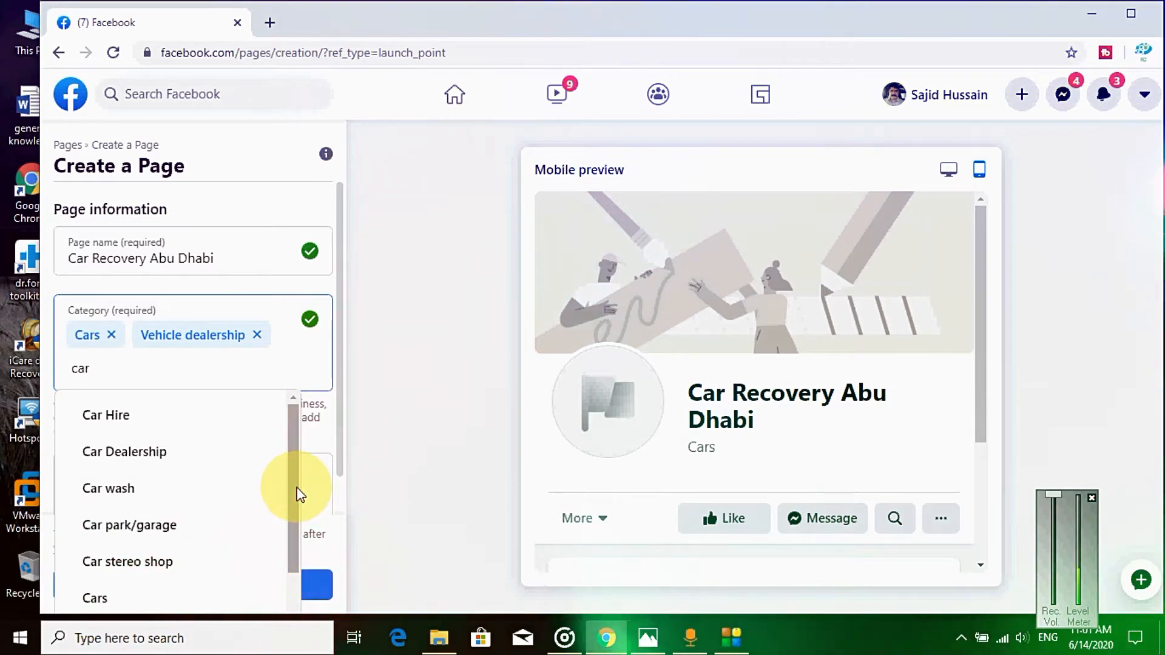
pyautogui.moveTo(297, 494); pyautogui.dragTo(290, 552)
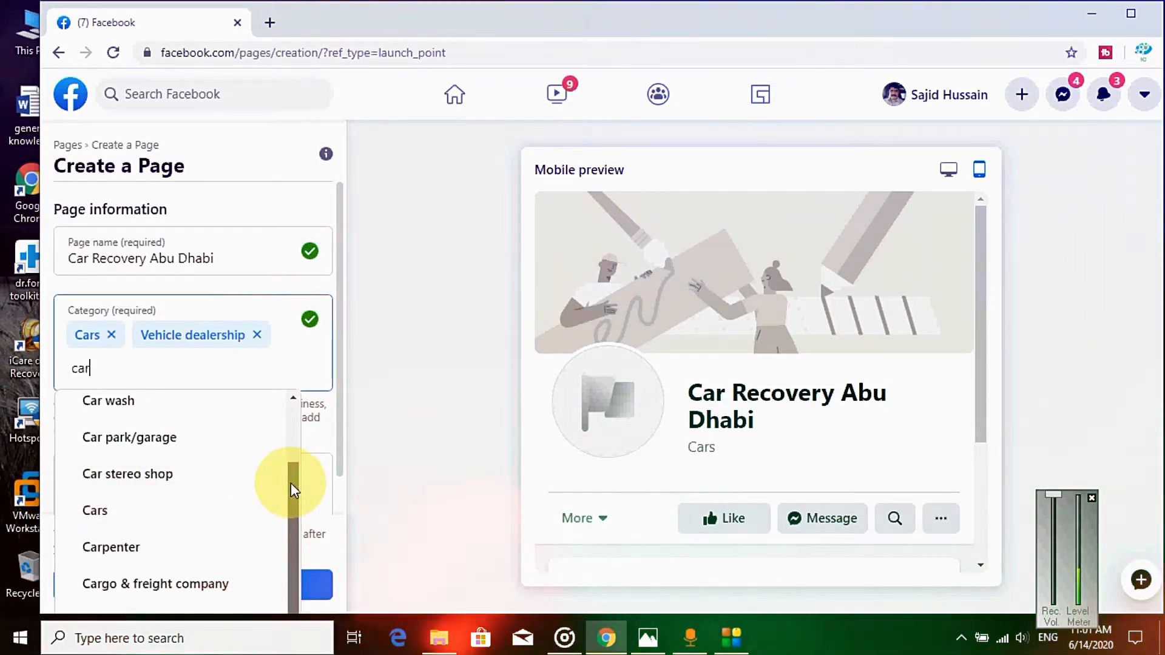
pyautogui.moveTo(290, 483); pyautogui.dragTo(278, 421)
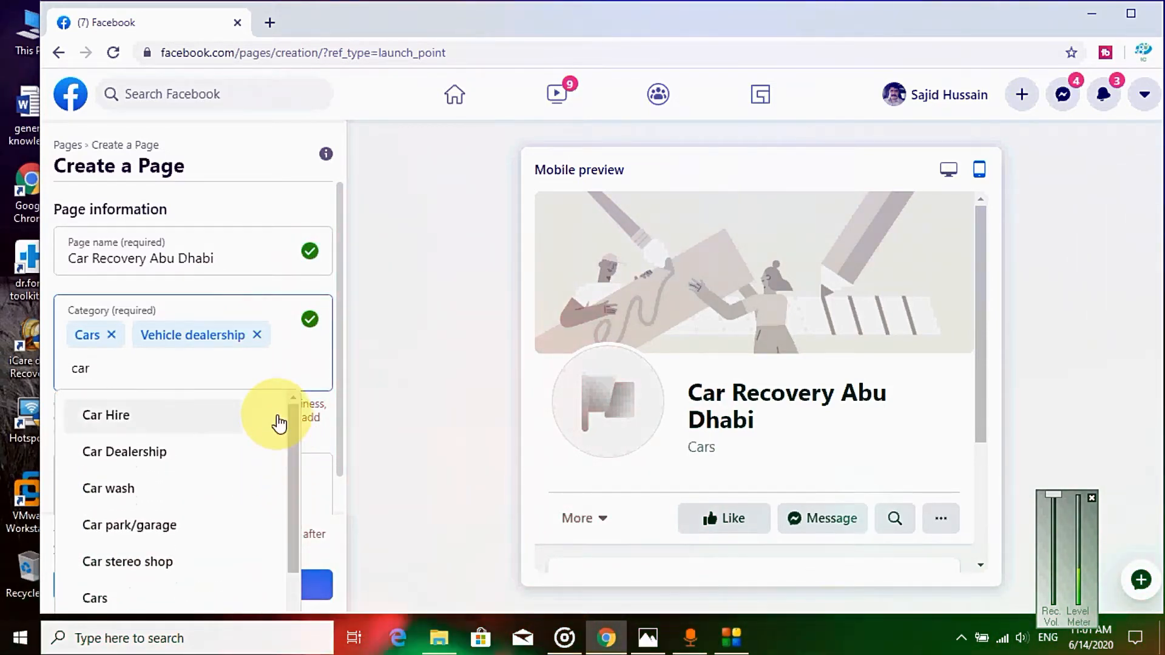
pyautogui.click(138, 452)
pyautogui.click(214, 365)
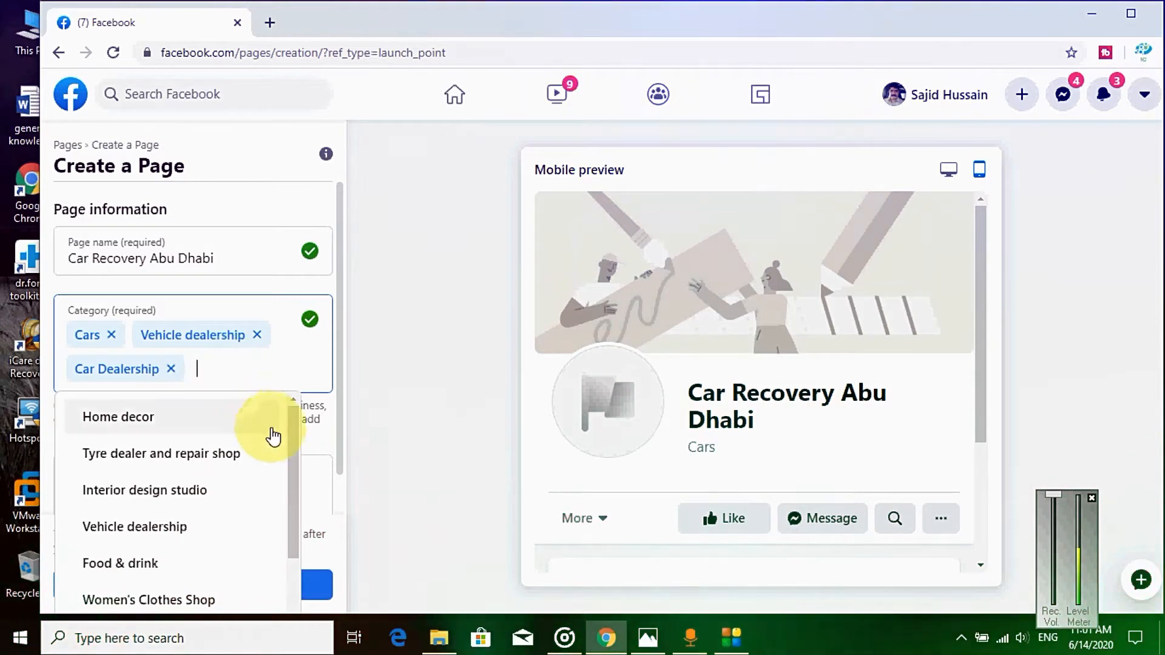
pyautogui.moveTo(291, 434); pyautogui.dragTo(276, 409)
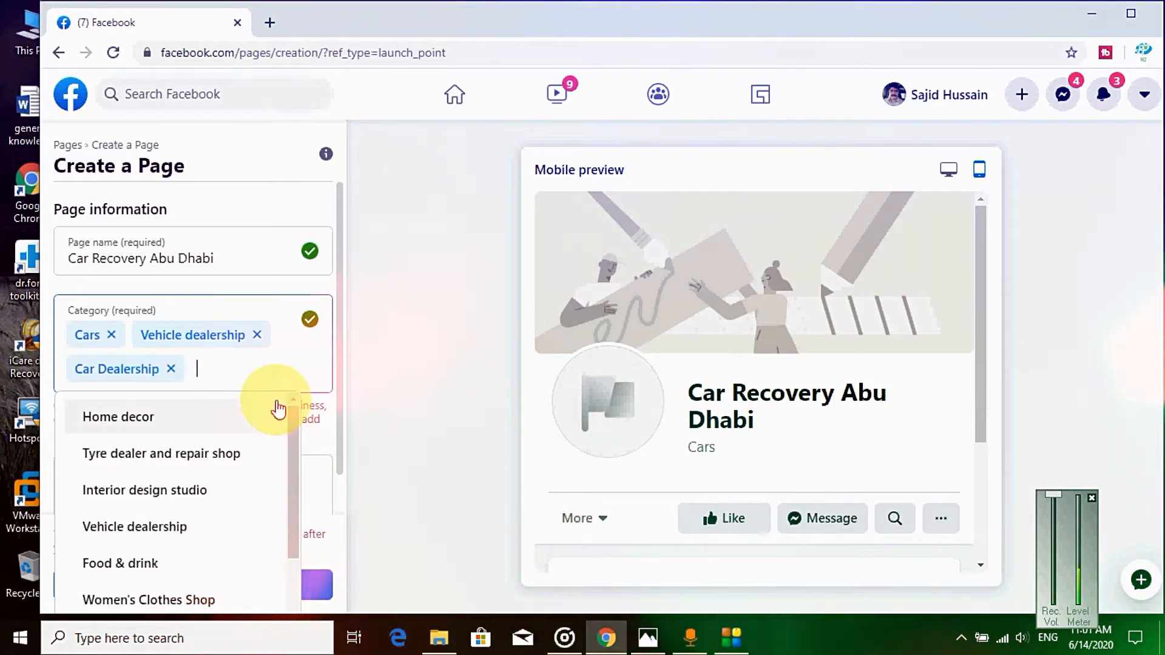
pyautogui.click(212, 366)
pyautogui.write('ca')
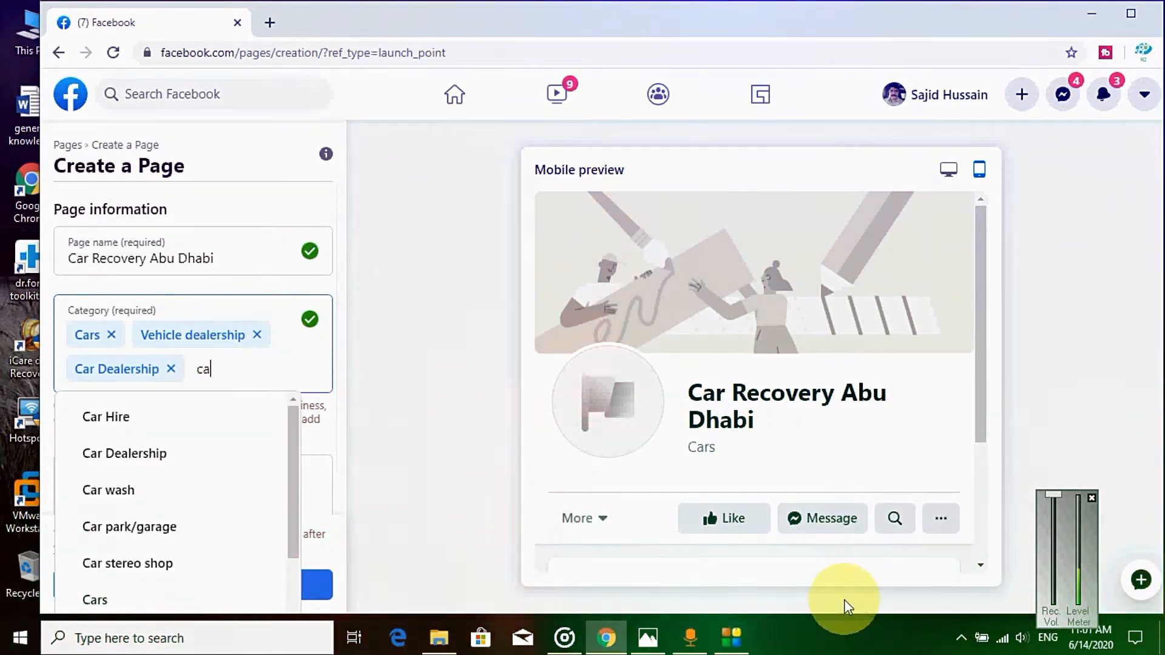
pyautogui.click(807, 640)
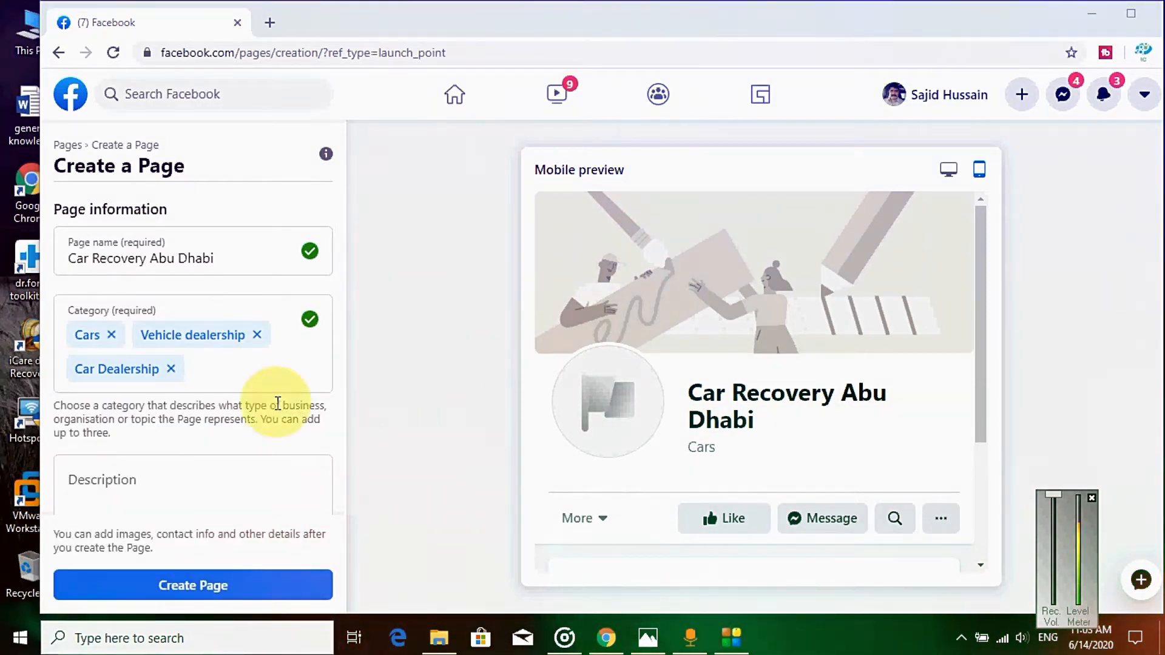
pyautogui.click(216, 371)
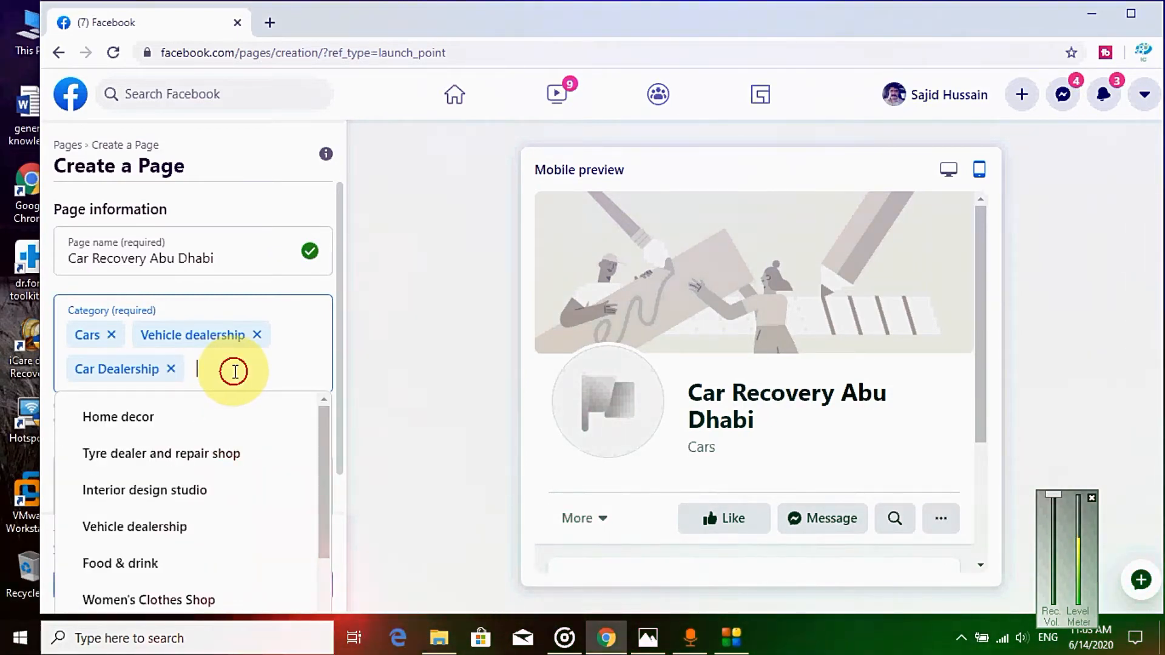
pyautogui.click(235, 372)
pyautogui.click(365, 362)
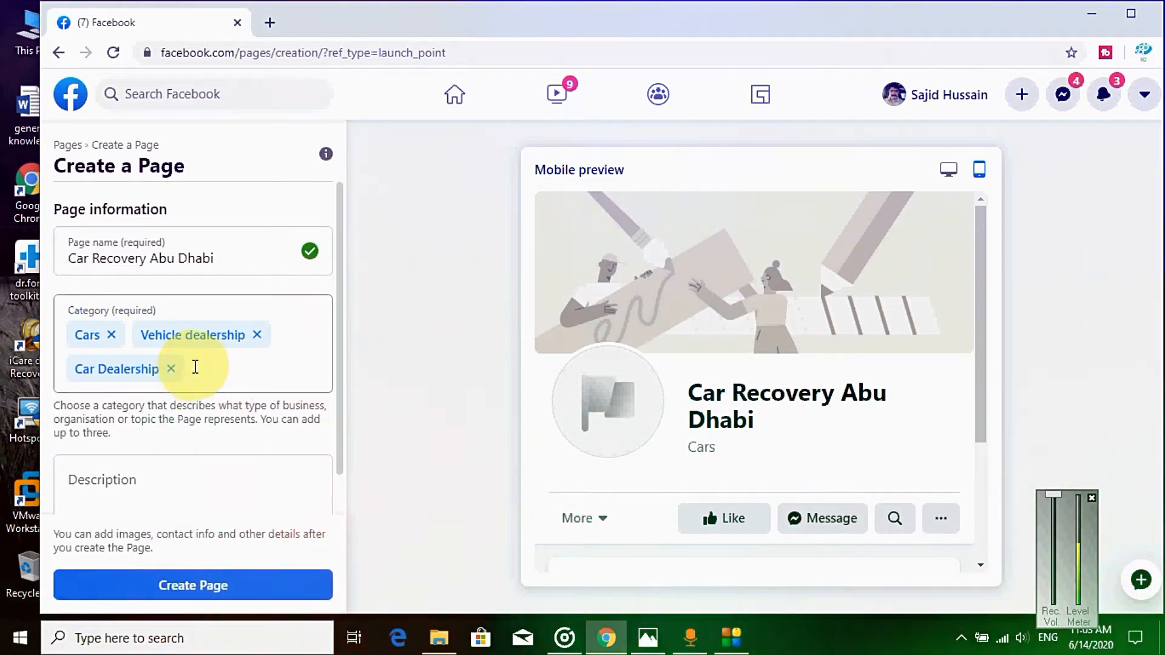
pyautogui.click(345, 352)
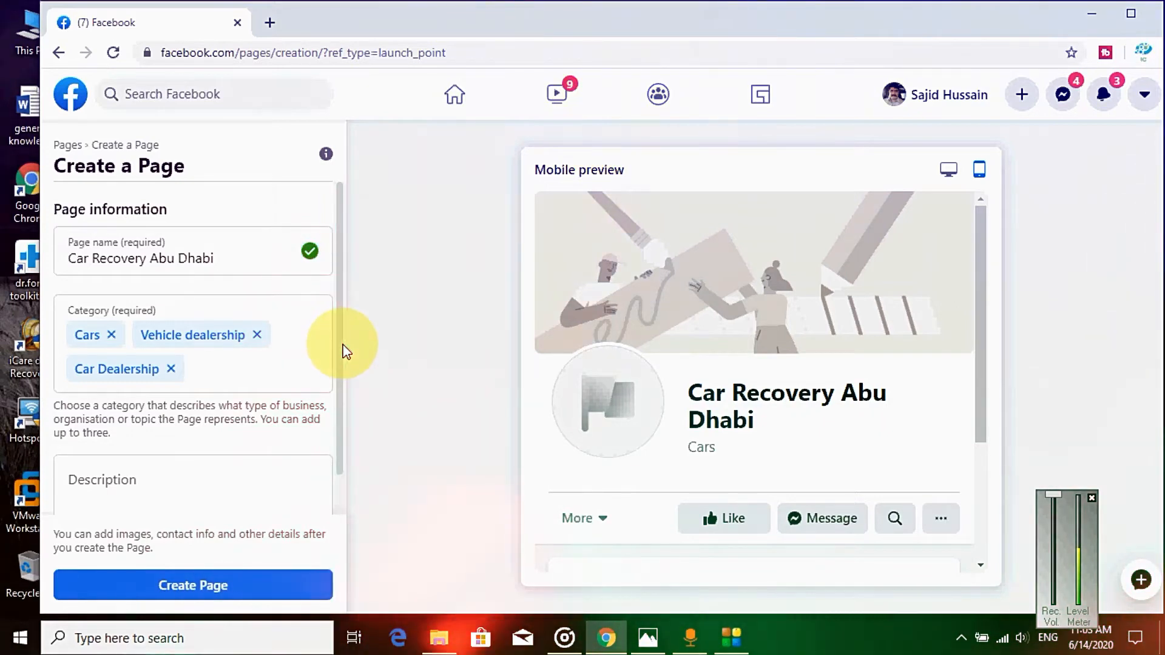
# - Fill in the page description, starting "24/7 Car Recovery Service Just call us and help will be on the way" and describing the professional car towing team
pyautogui.scroll(-1, 340, 370)
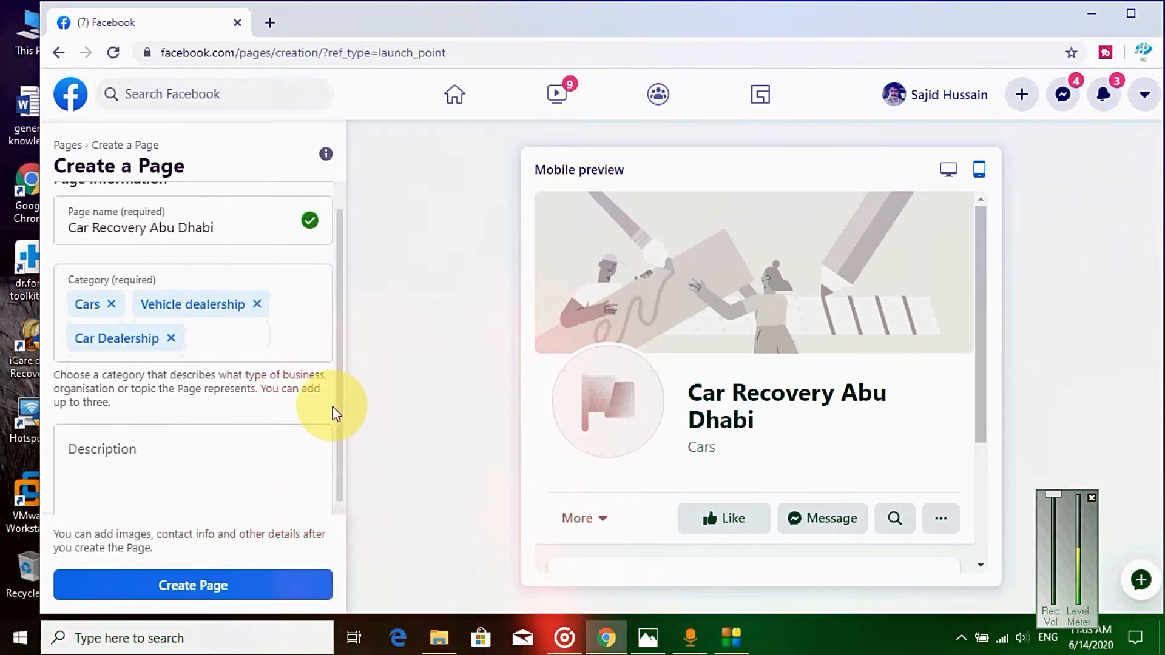
pyautogui.click(82, 427)
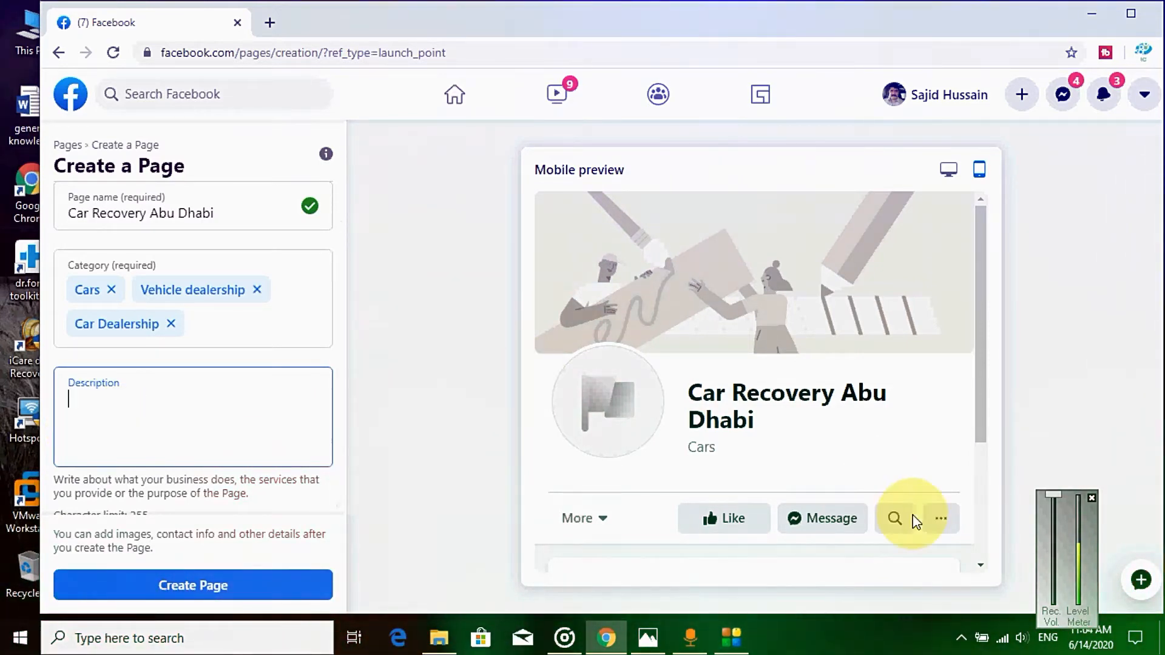
pyautogui.click(798, 637)
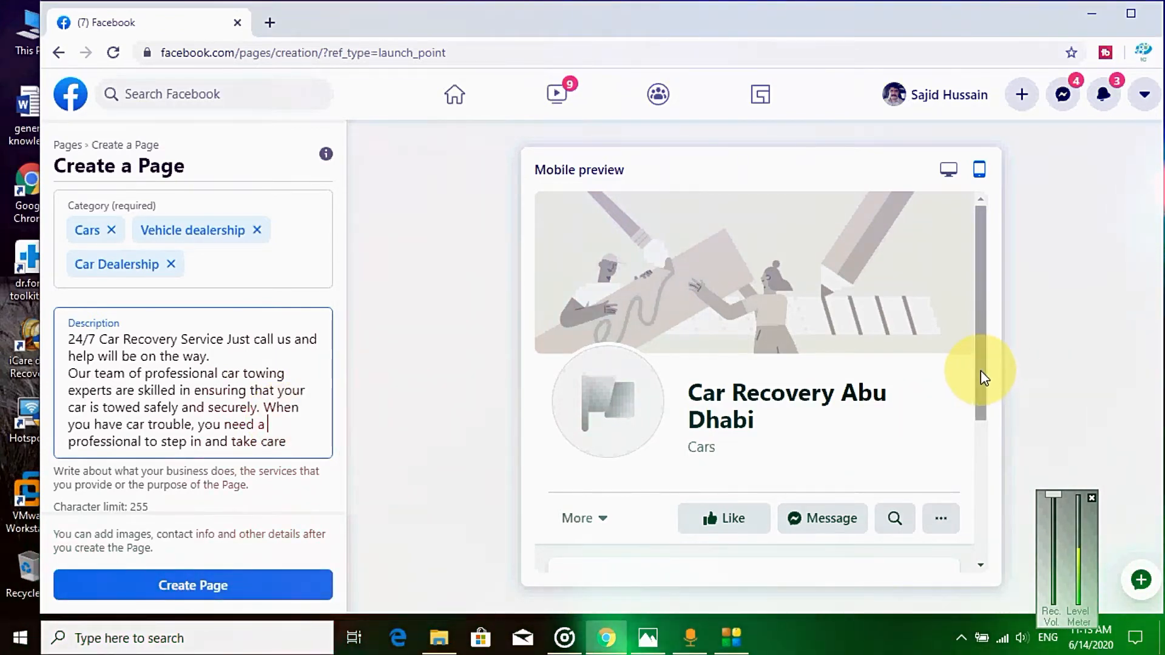
# - Check the About text in the mobile and desktop previews, and create the page
pyautogui.moveTo(981, 370); pyautogui.dragTo(969, 511)
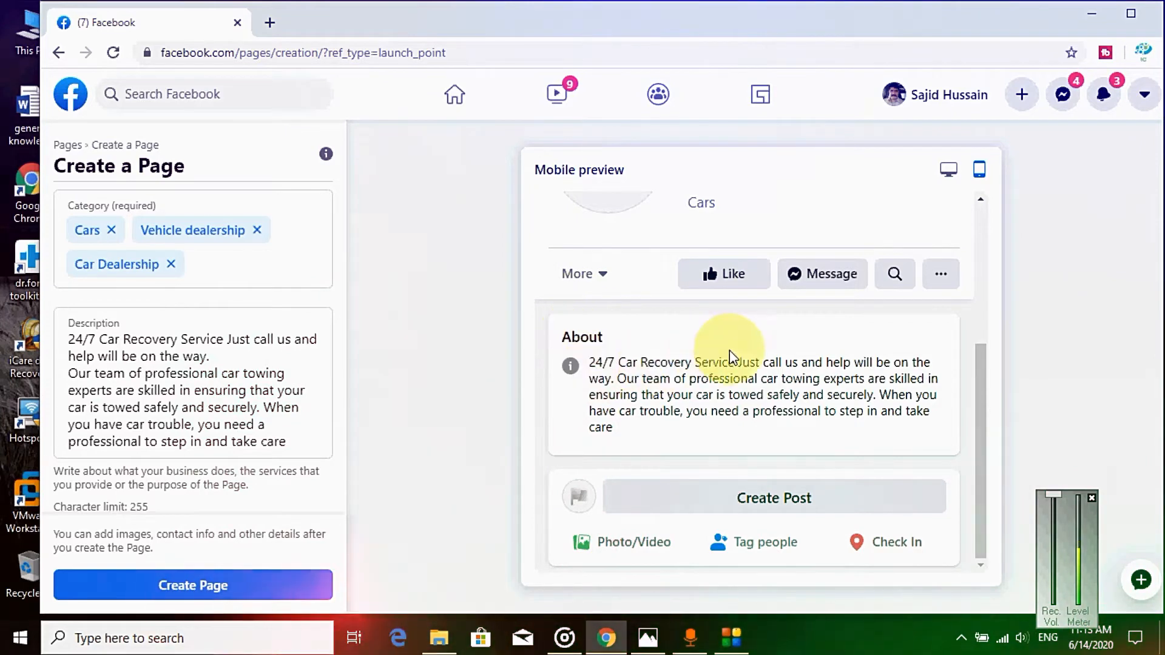
pyautogui.moveTo(976, 432); pyautogui.dragTo(969, 285)
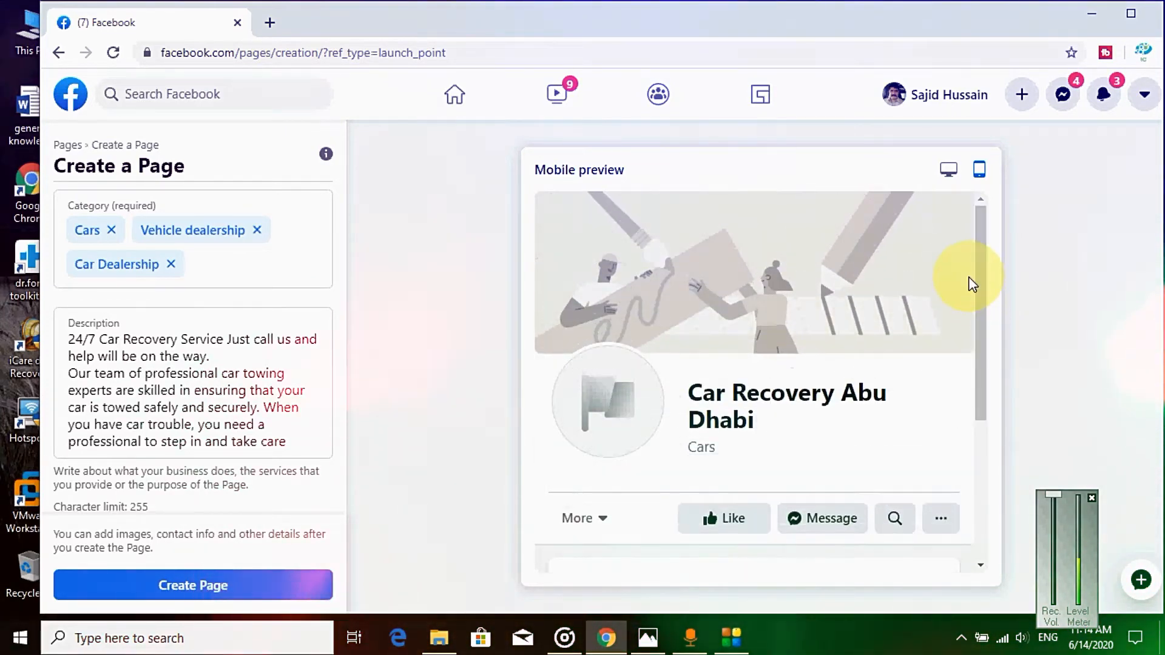
pyautogui.click(948, 173)
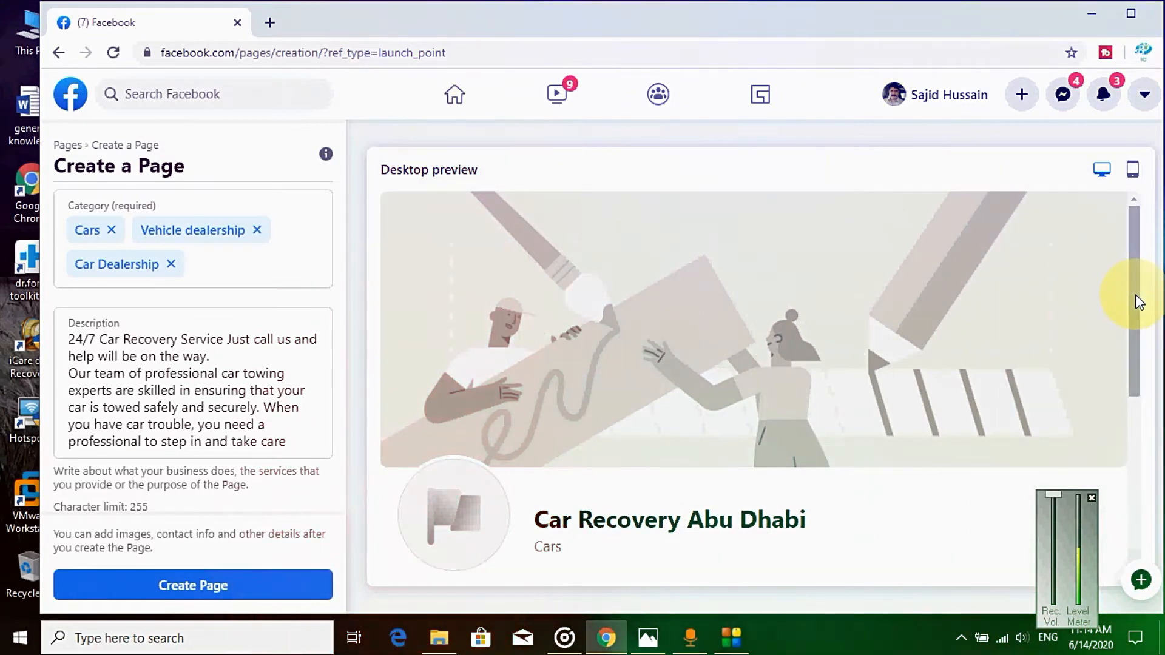
pyautogui.moveTo(1130, 298); pyautogui.dragTo(1131, 468)
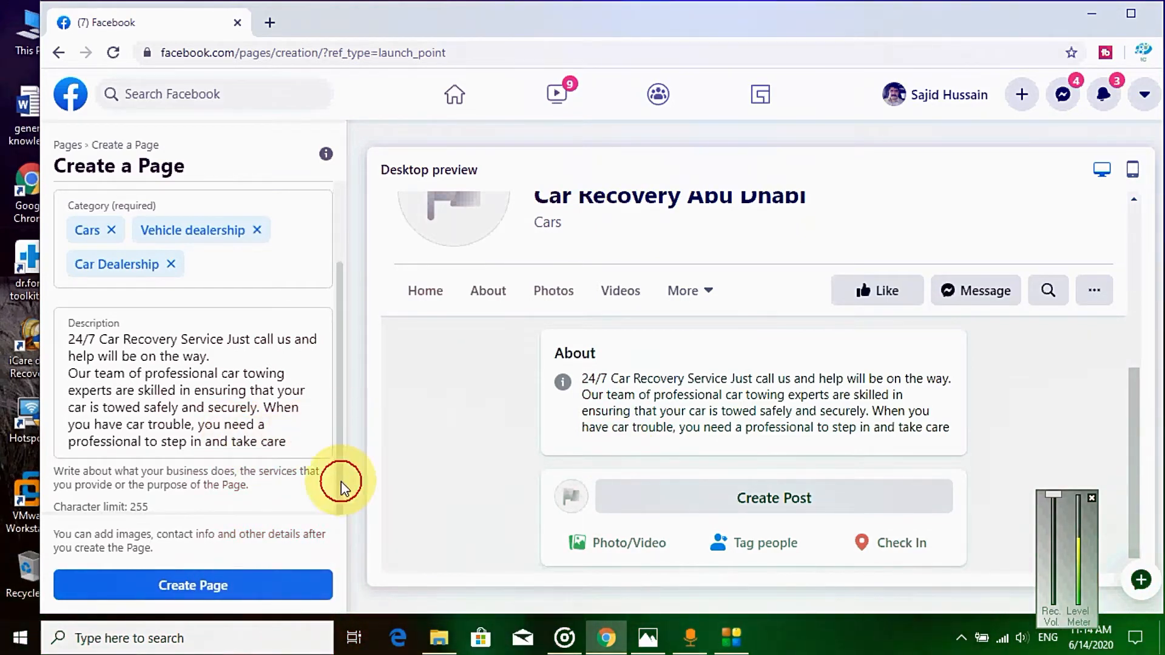
pyautogui.click(174, 588)
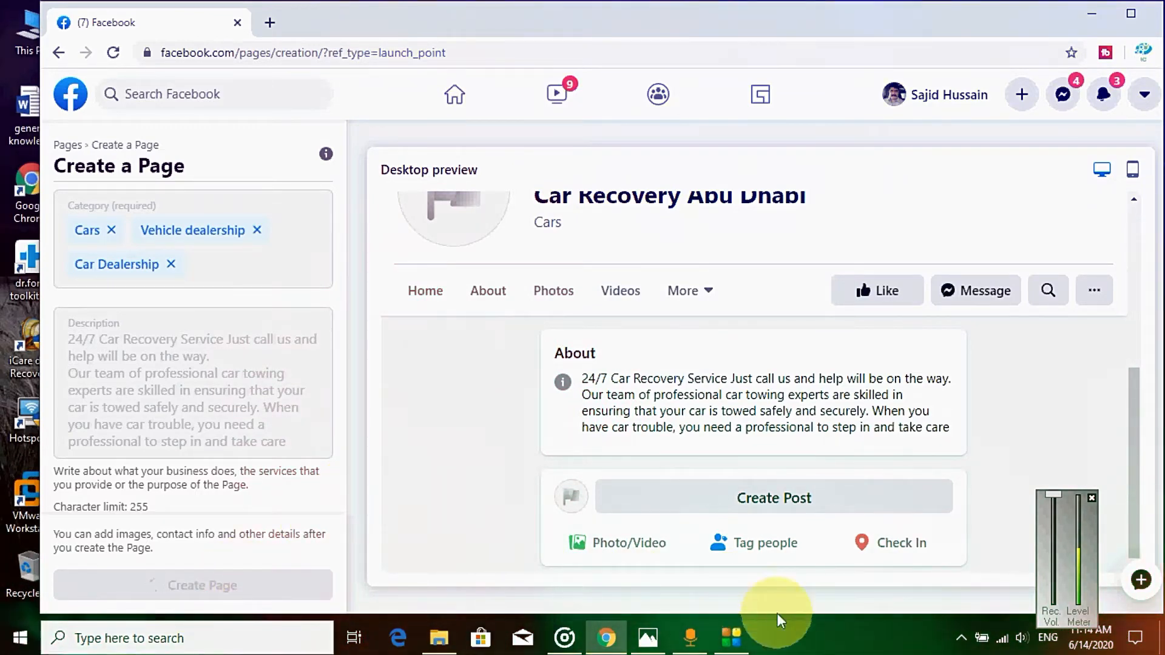
# - Add the image IMG-20200613-WA0016 from the ITPM folder as the page's profile picture
pyautogui.click(333, 276)
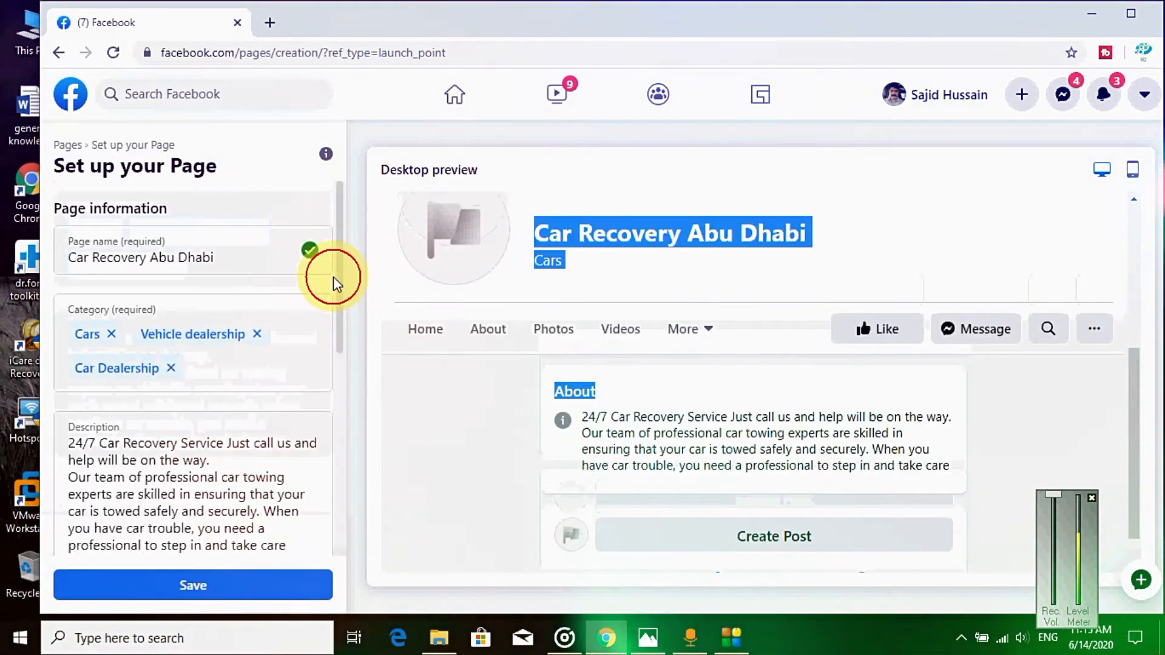
pyautogui.scroll(-3, 337, 303)
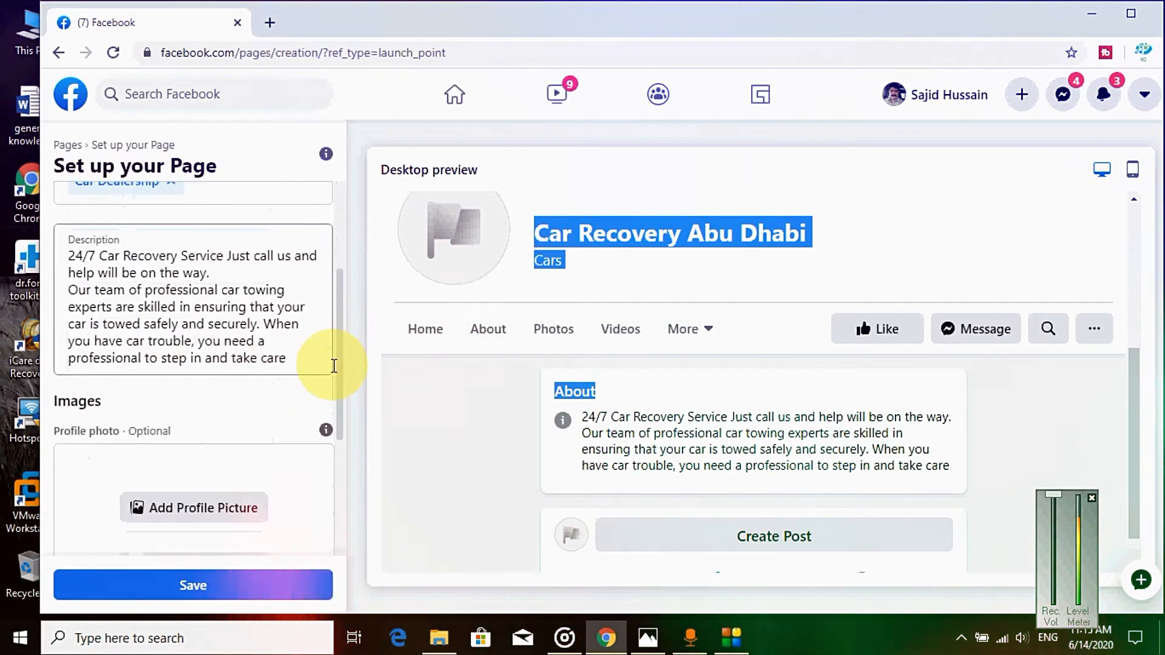
pyautogui.scroll(-3, 334, 366)
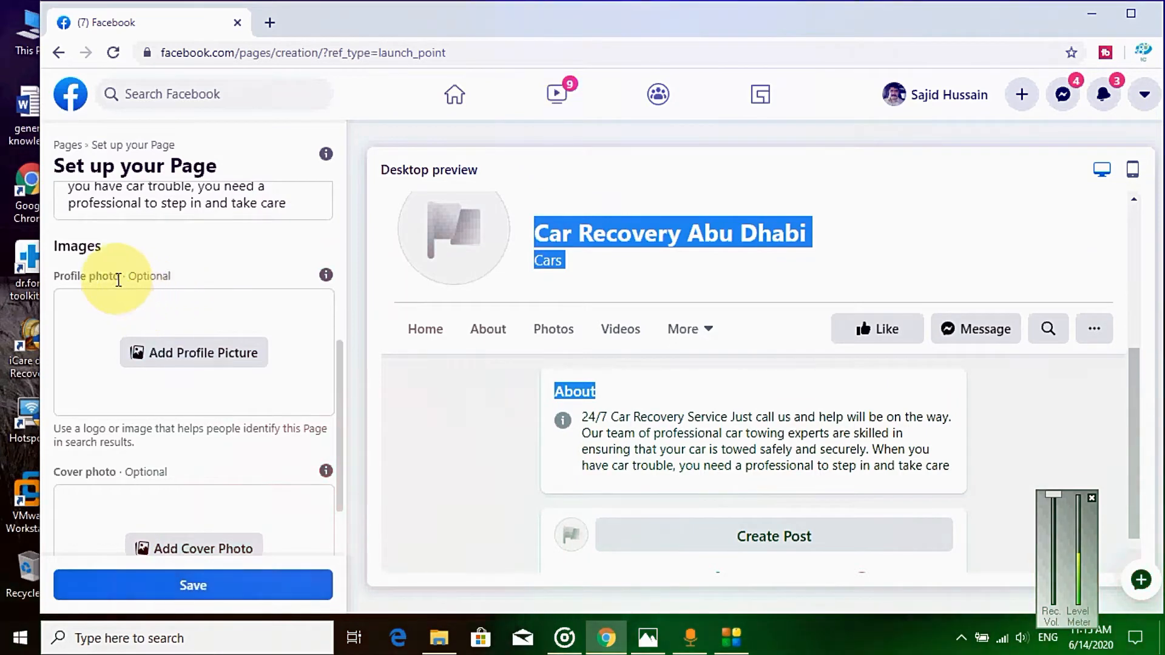
pyautogui.click(205, 355)
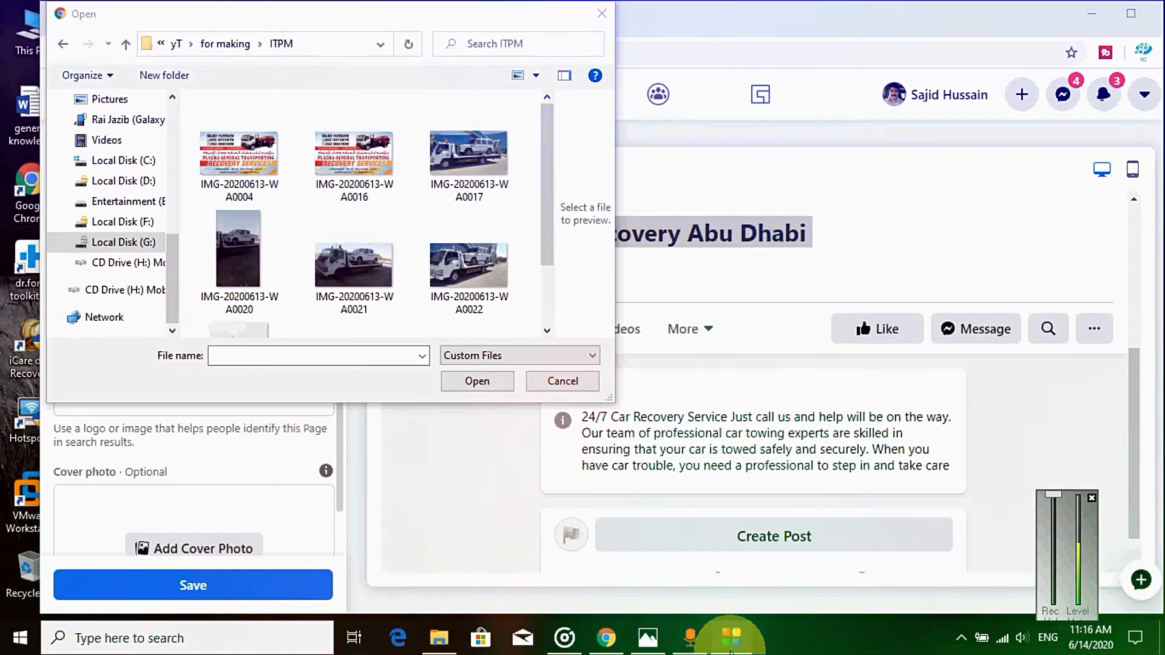
pyautogui.click(362, 190)
pyautogui.click(477, 381)
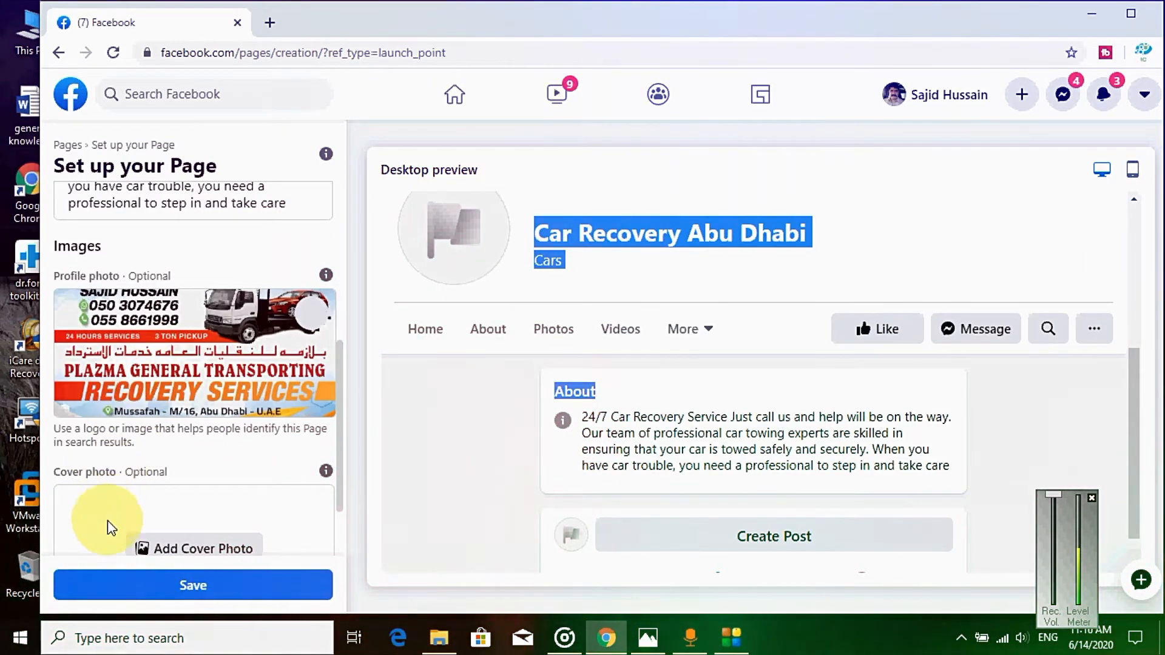
# - Add the image IMG-20200613-WA0004 from the ITPM folder as the page's cover photo and save the page setup
pyautogui.click(173, 554)
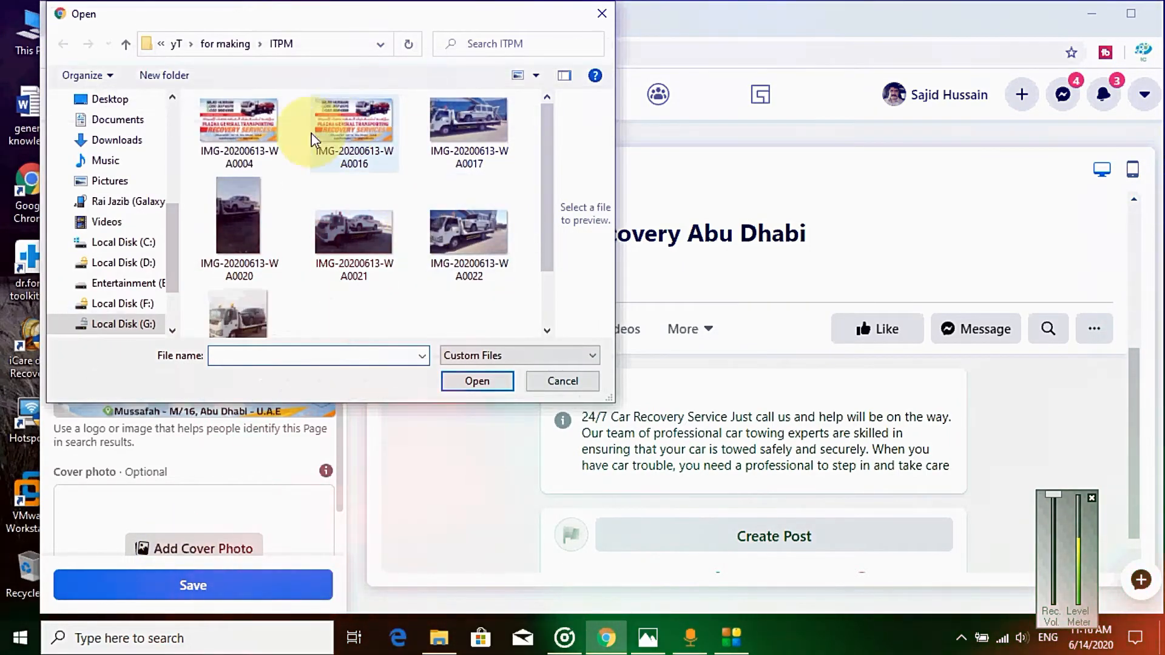
pyautogui.click(246, 129)
pyautogui.click(468, 381)
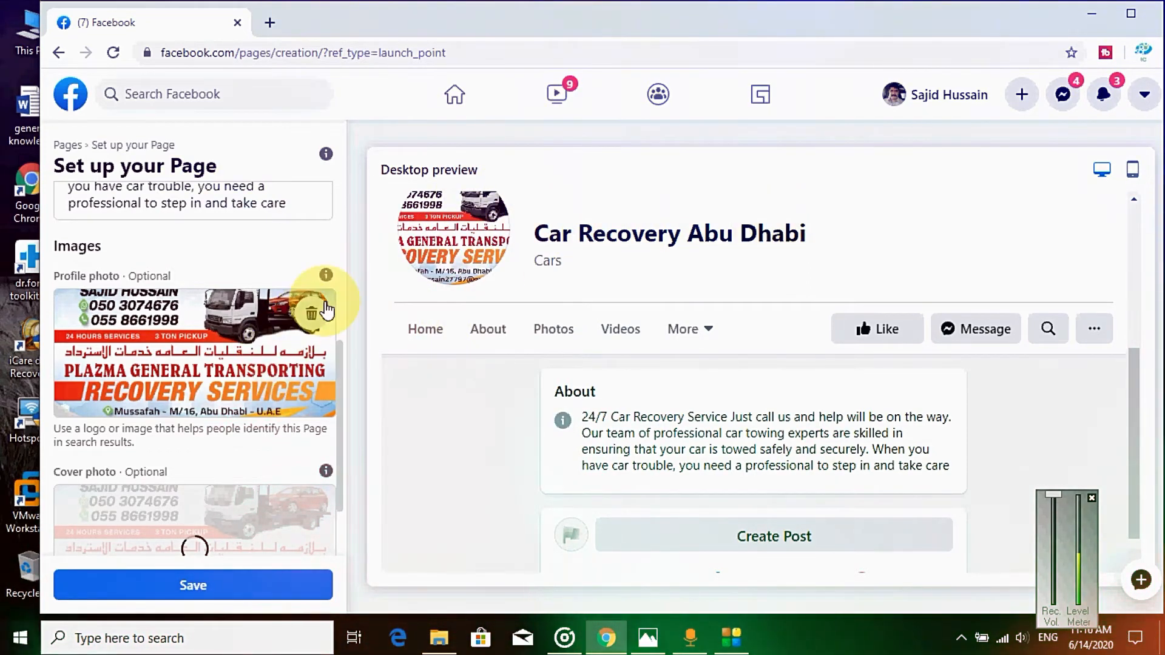
pyautogui.moveTo(325, 276)
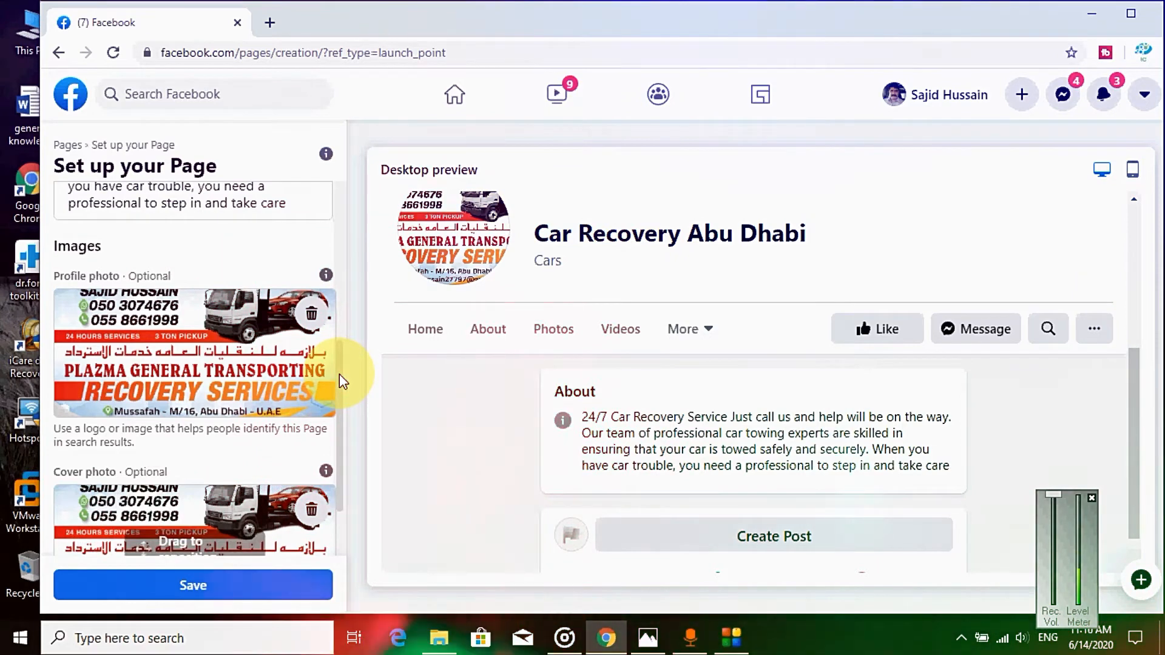
pyautogui.moveTo(340, 373)
pyautogui.mouseDown()
pyautogui.moveTo(340, 446)
pyautogui.moveTo(337, 379)
pyautogui.mouseUp()
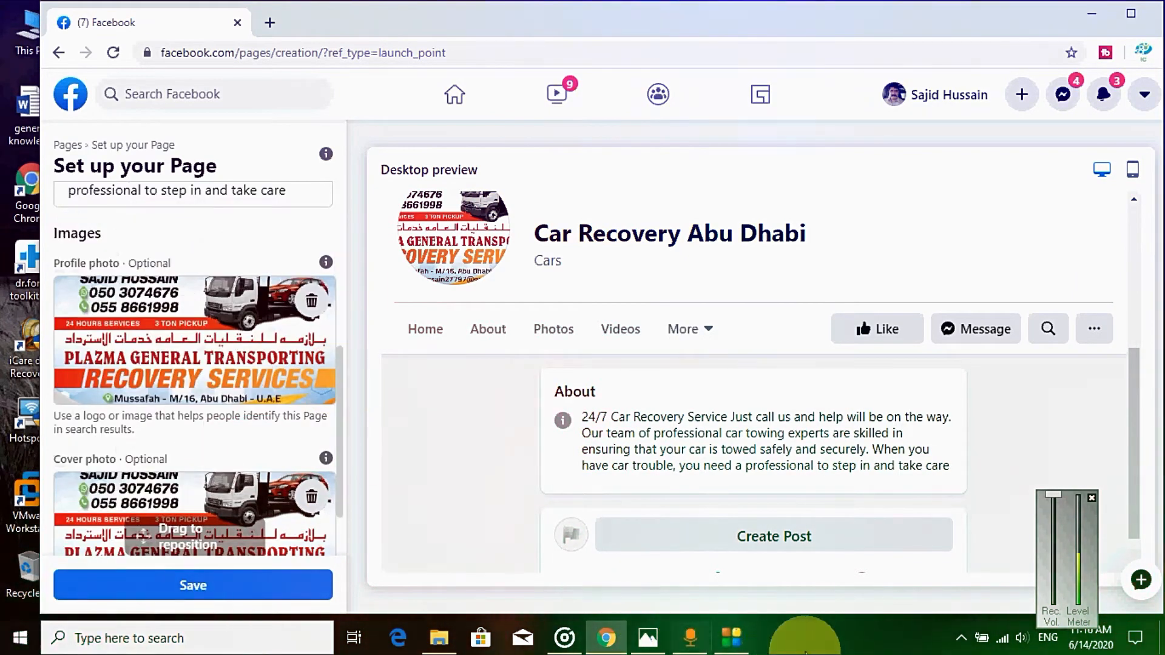
pyautogui.click(819, 649)
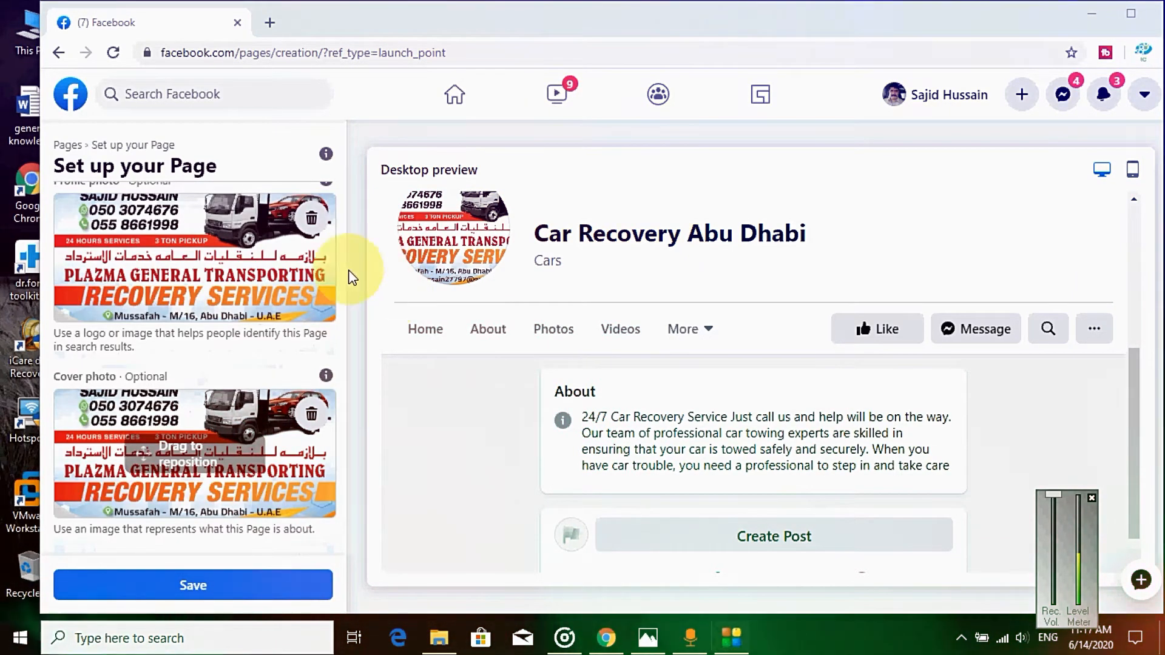
pyautogui.click(194, 584)
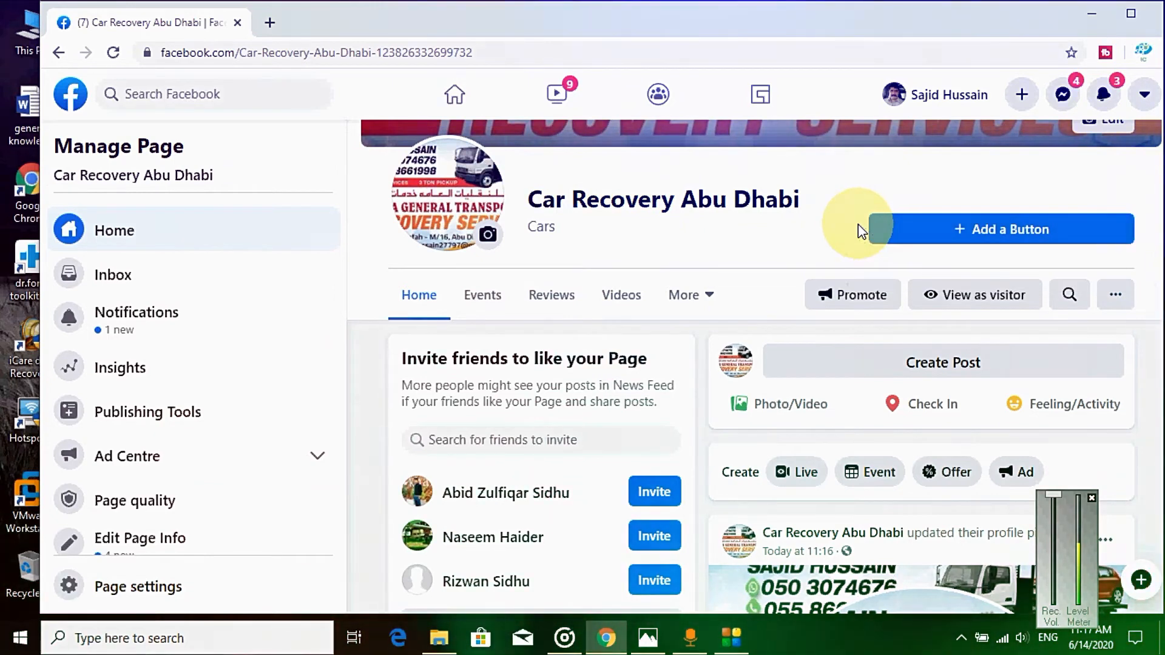
# - Start adding an action button to the page, choosing Call Now as the action for visitors
pyautogui.click(991, 244)
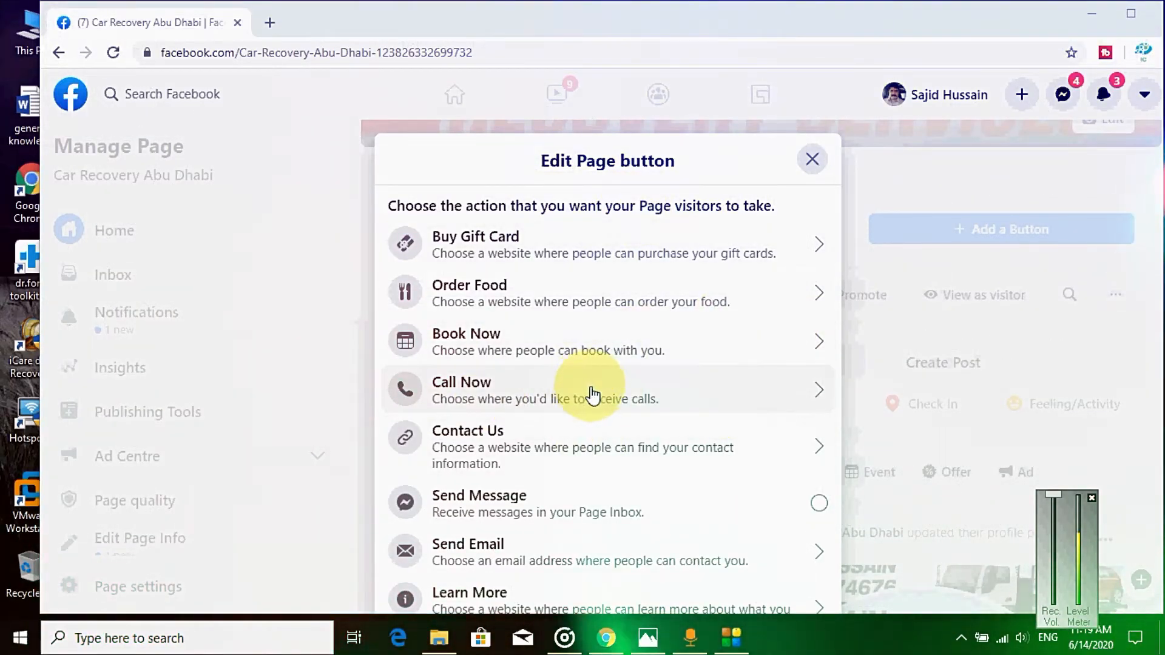
pyautogui.click(813, 386)
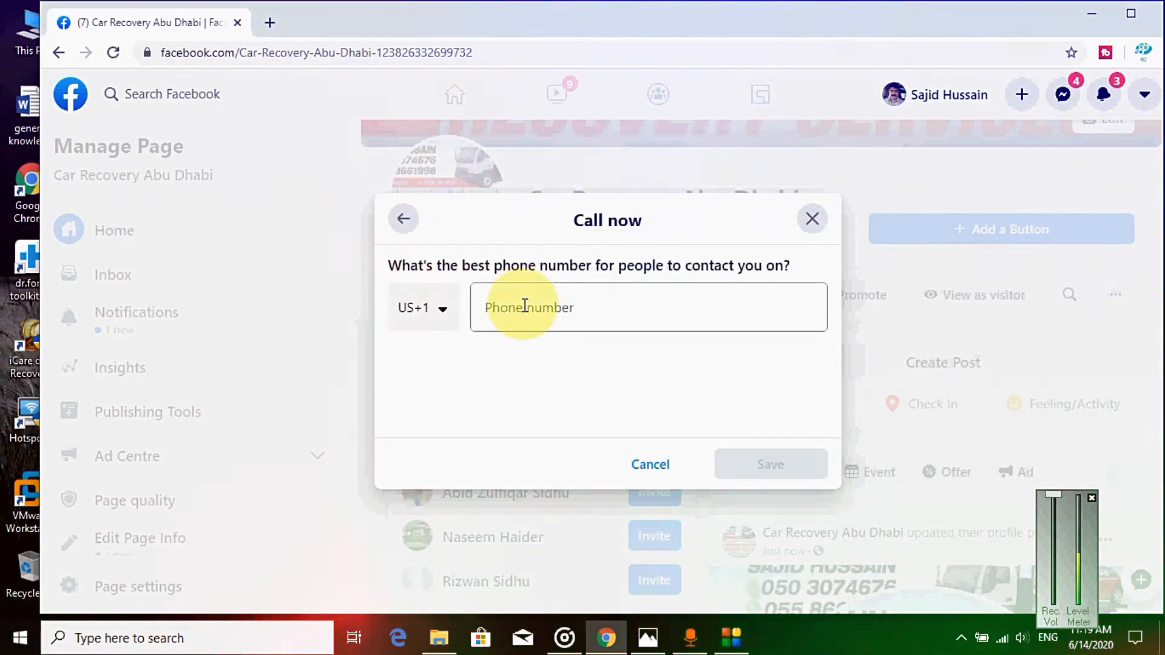
pyautogui.click(525, 306)
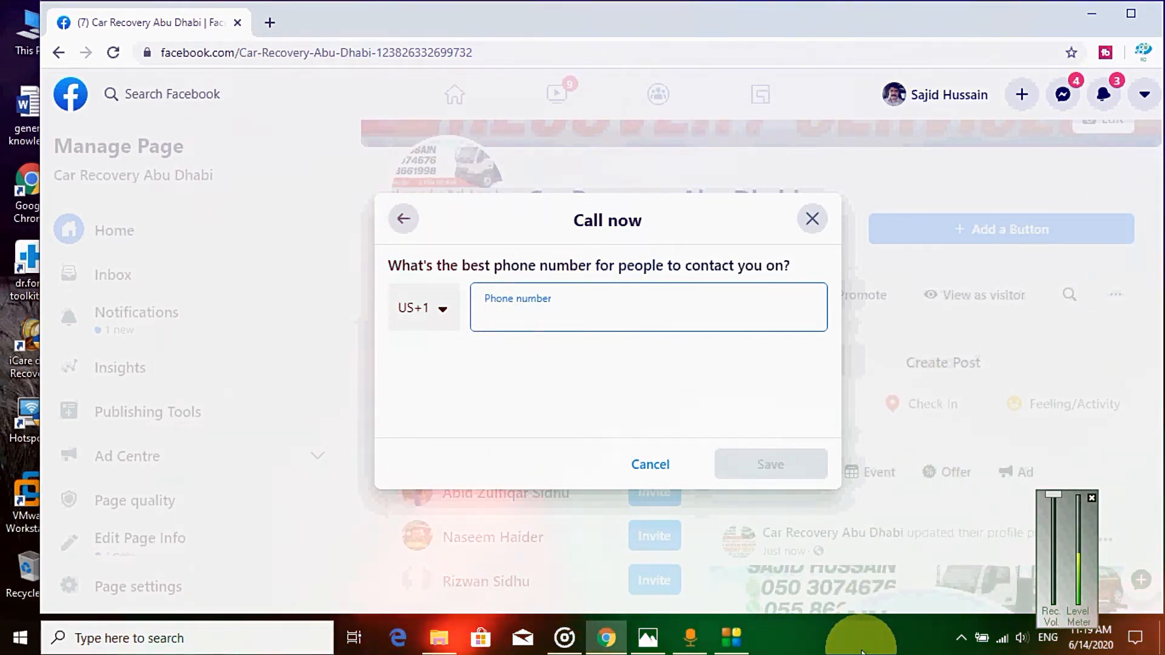
pyautogui.click(517, 308)
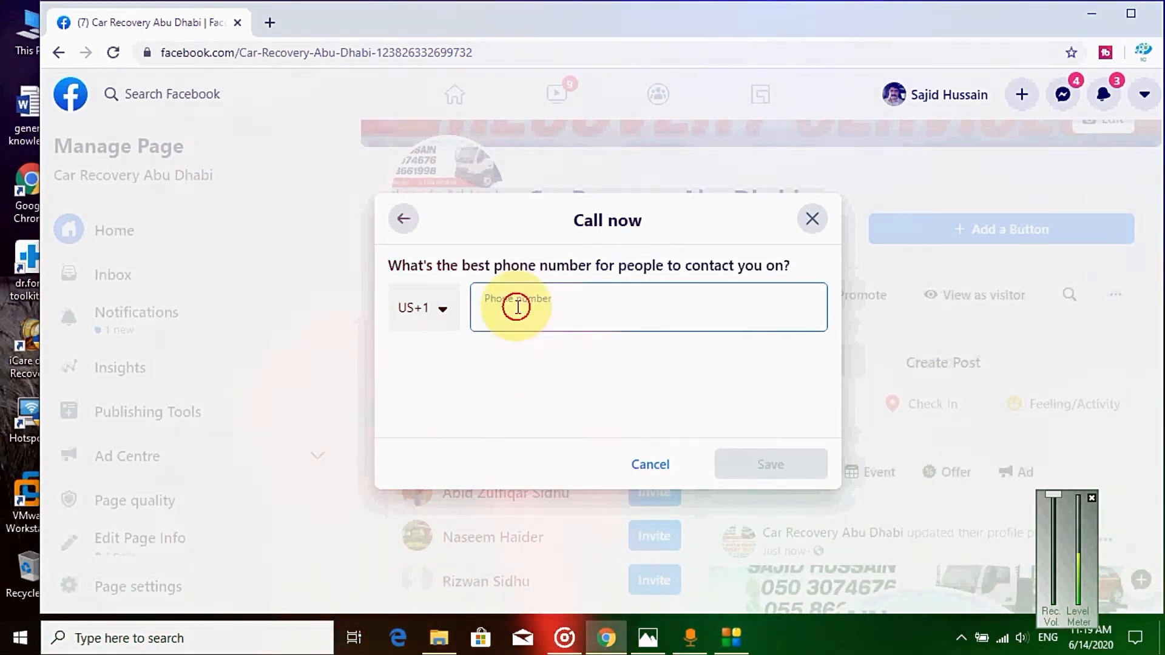
# - Try to find the phone number's country code by searching the country list for "ab"
pyautogui.click(443, 322)
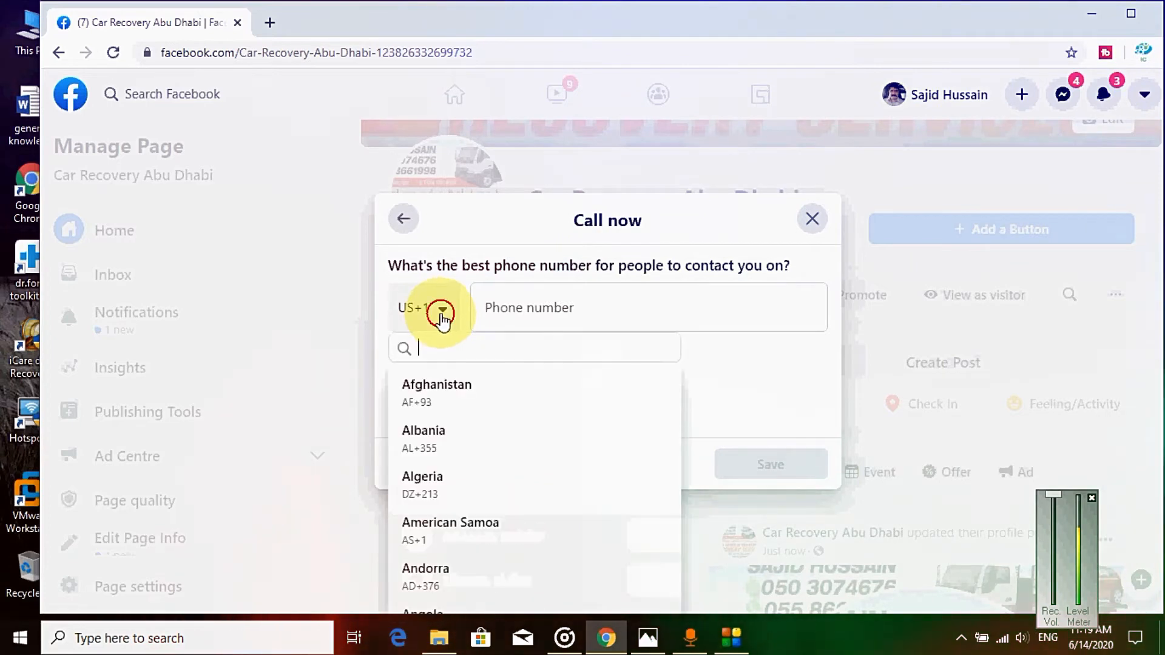
pyautogui.click(444, 322)
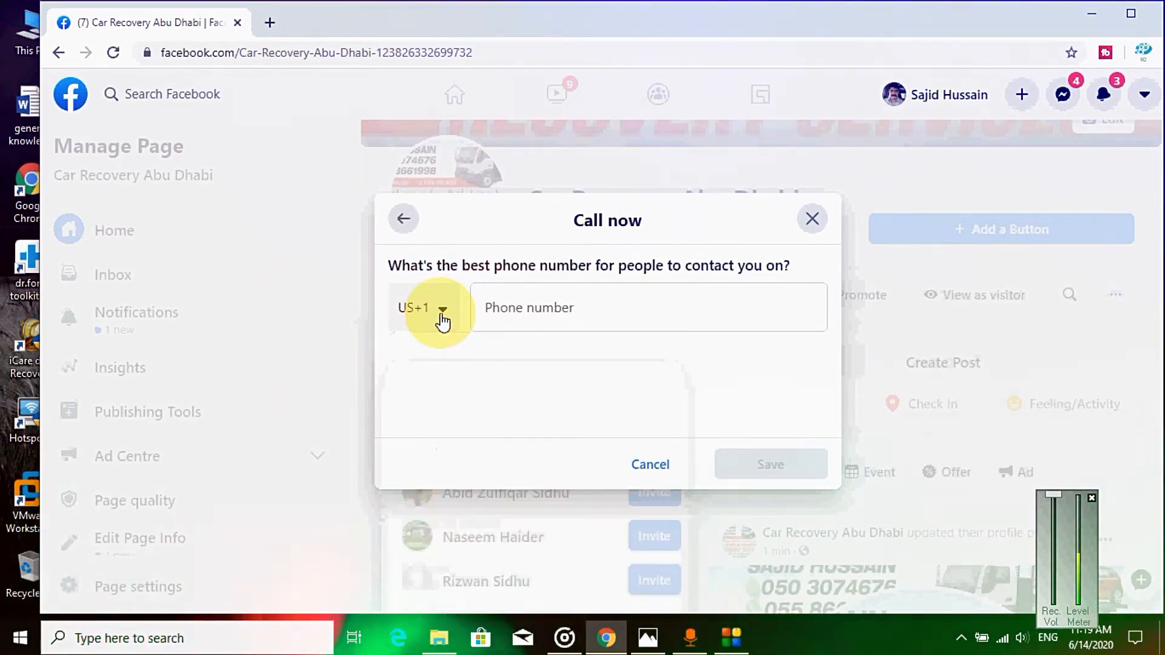
pyautogui.click(445, 320)
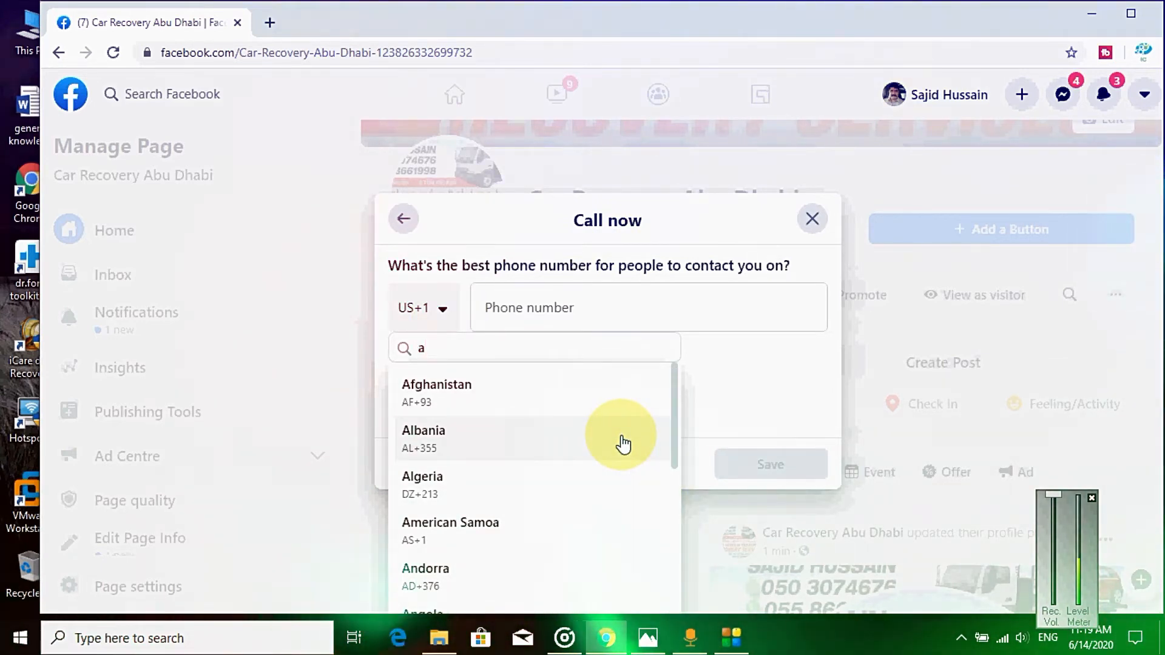
pyautogui.write('ab')
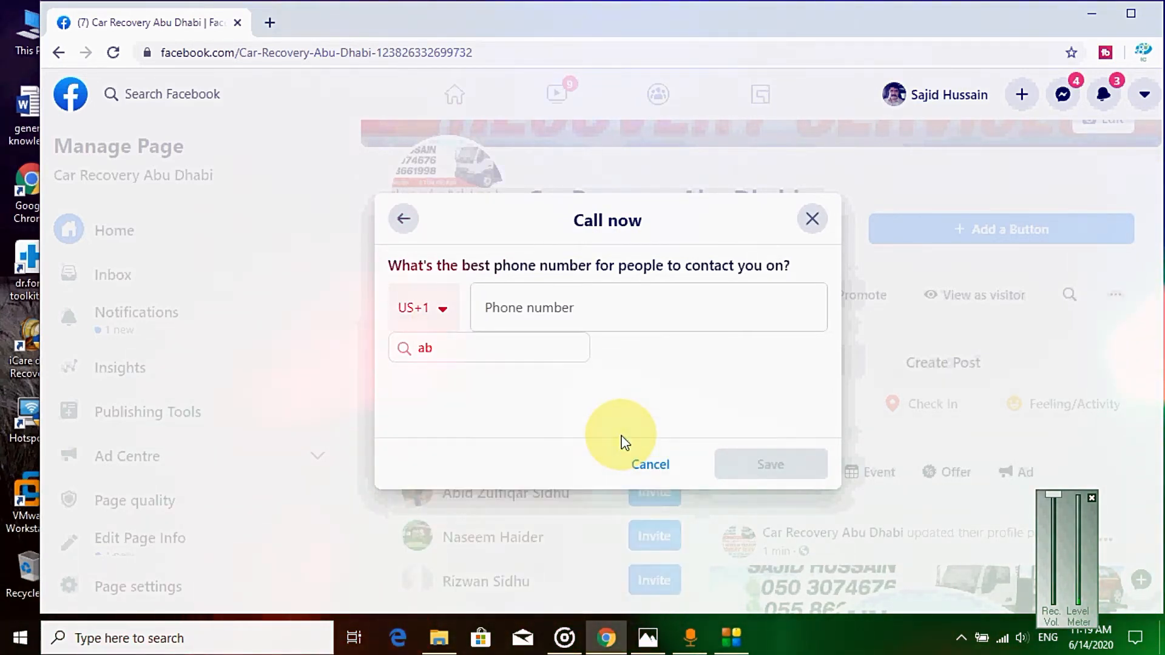
pyautogui.click(818, 644)
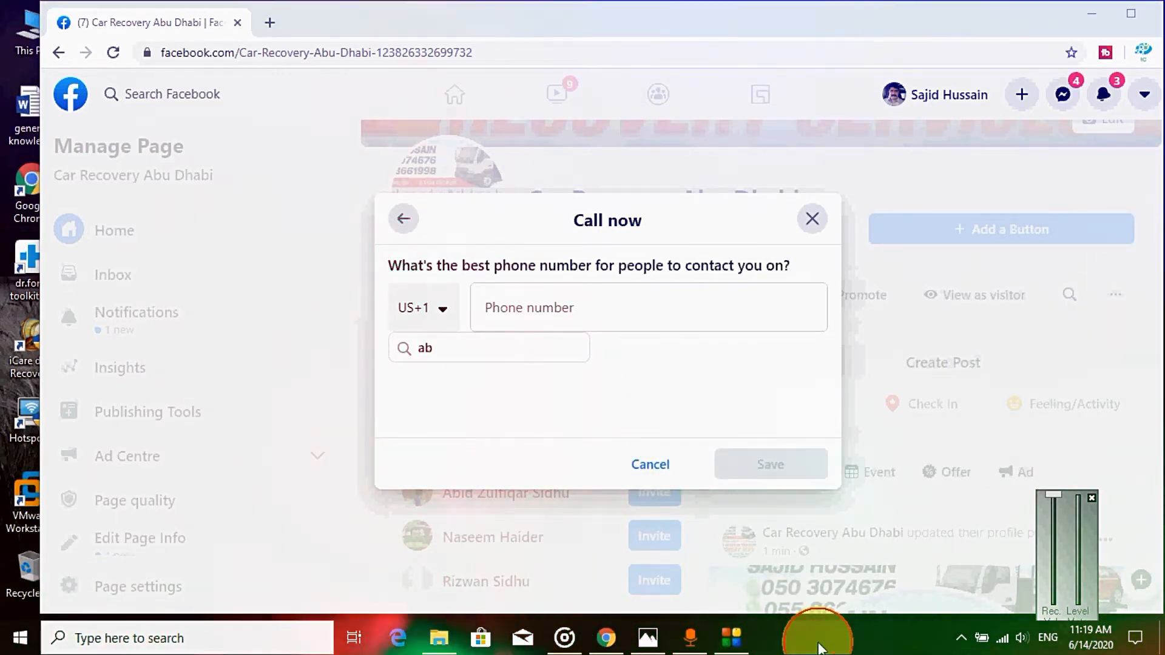
pyautogui.click(442, 312)
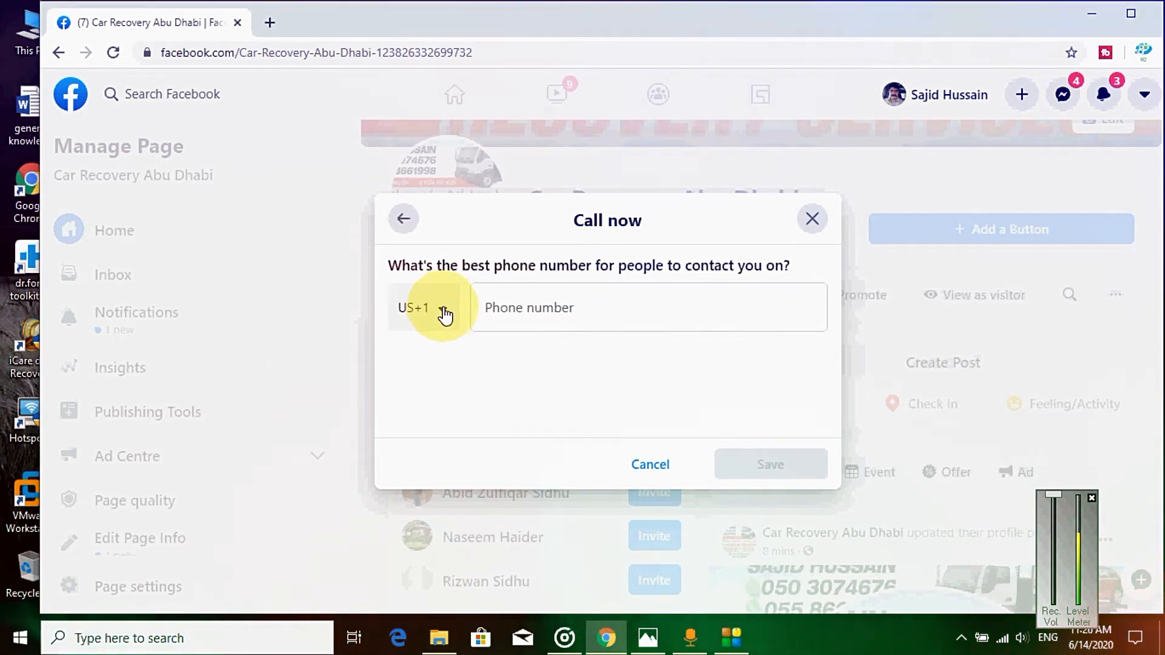
pyautogui.click(444, 313)
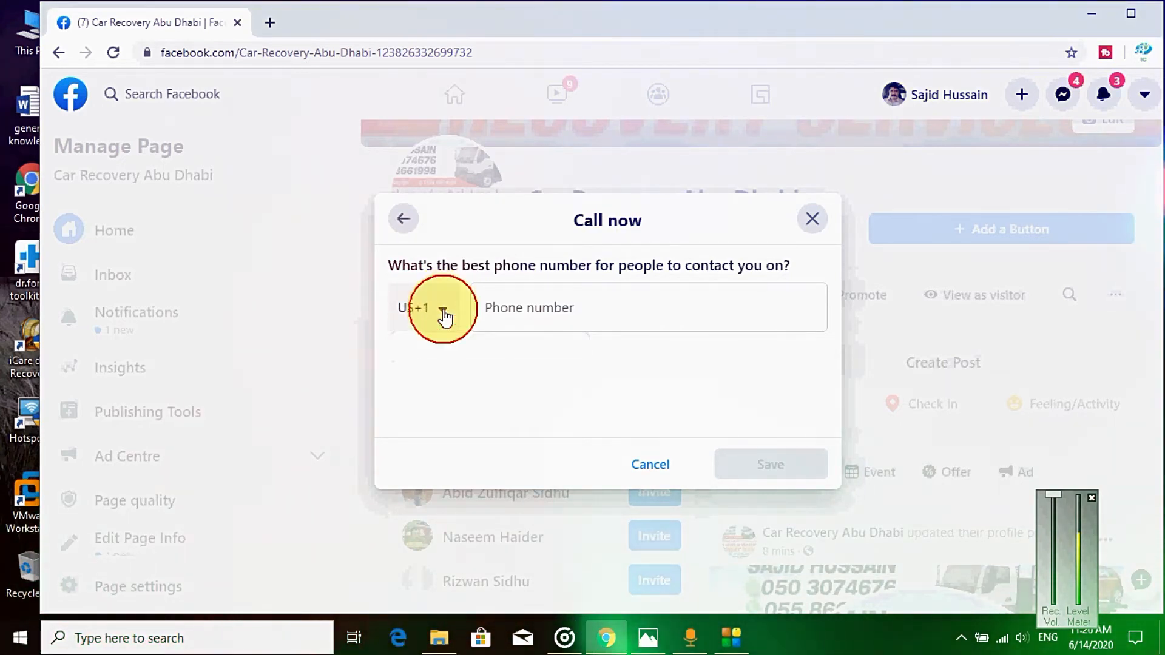
pyautogui.click(443, 314)
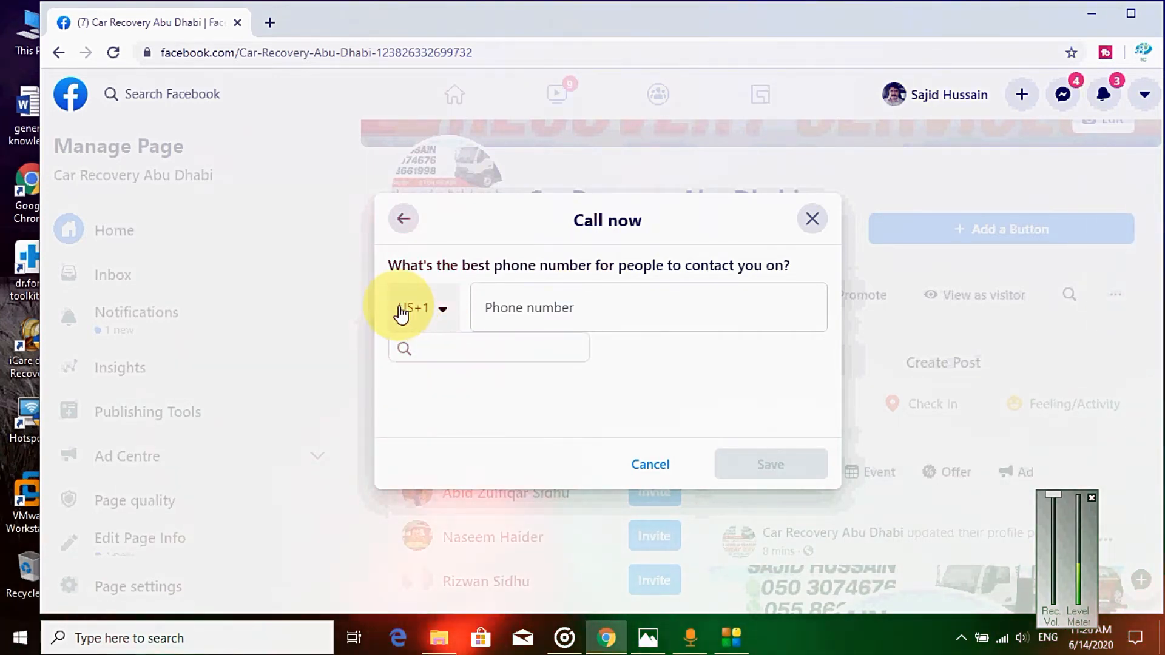
pyautogui.click(398, 307)
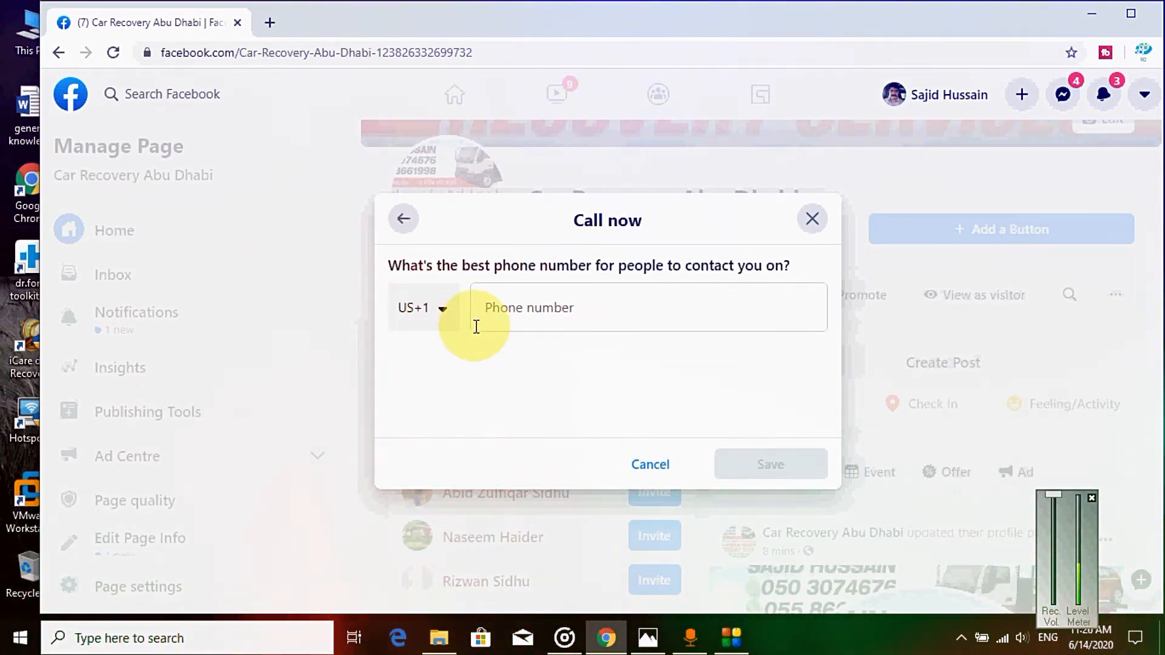
pyautogui.click(479, 307)
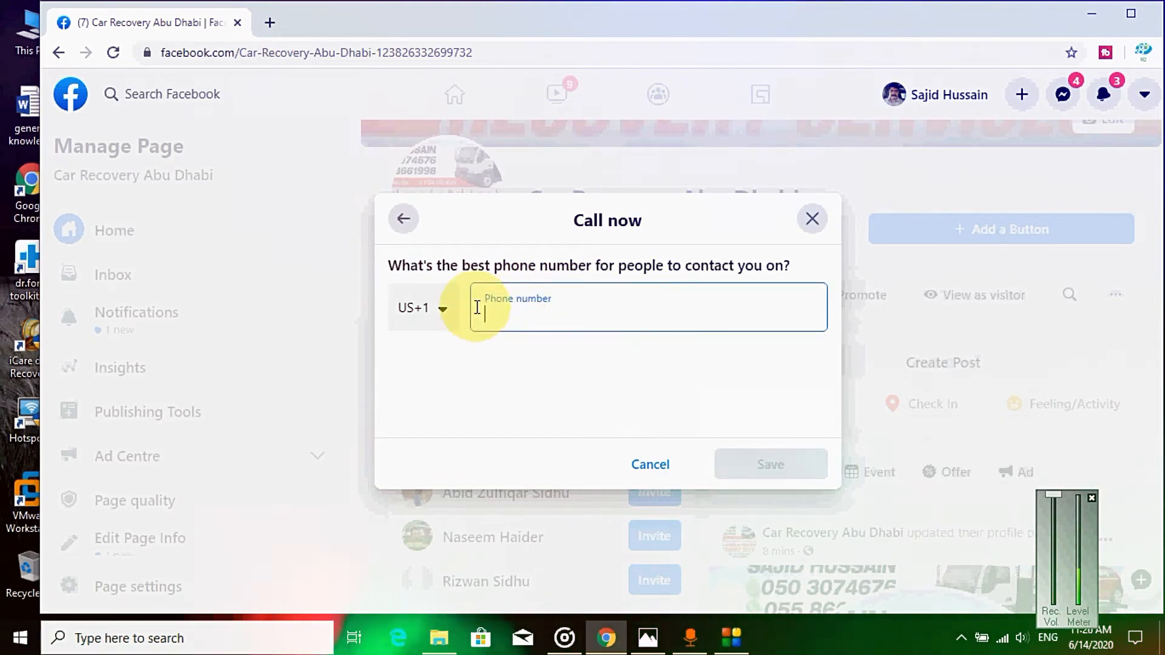
pyautogui.click(436, 311)
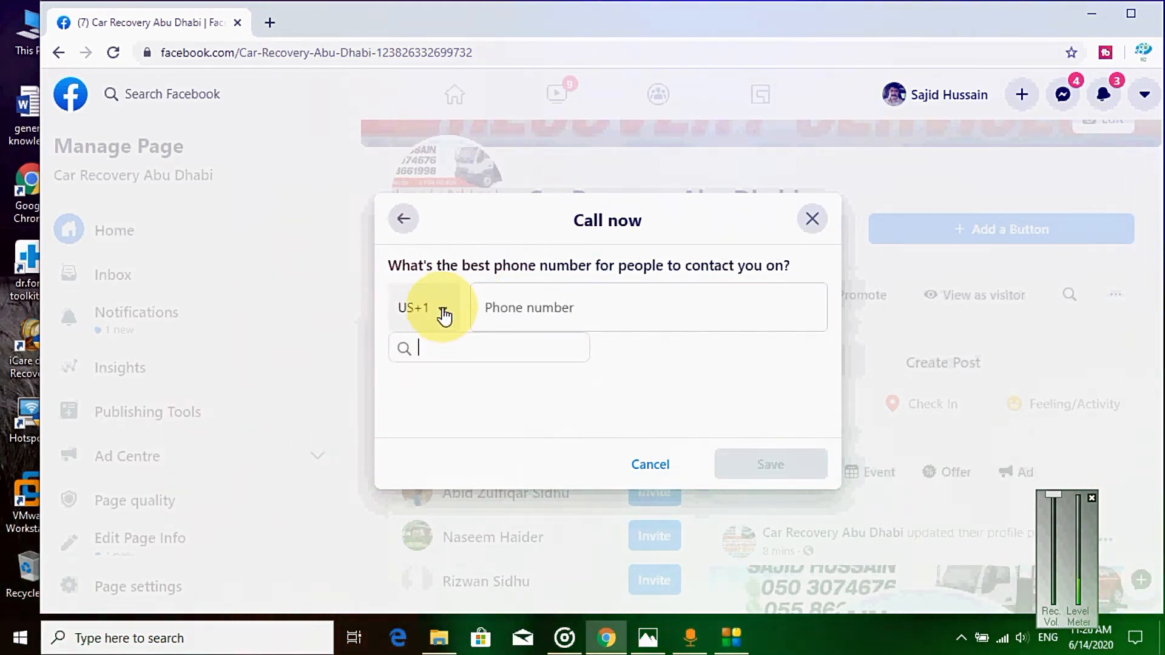
pyautogui.click(444, 316)
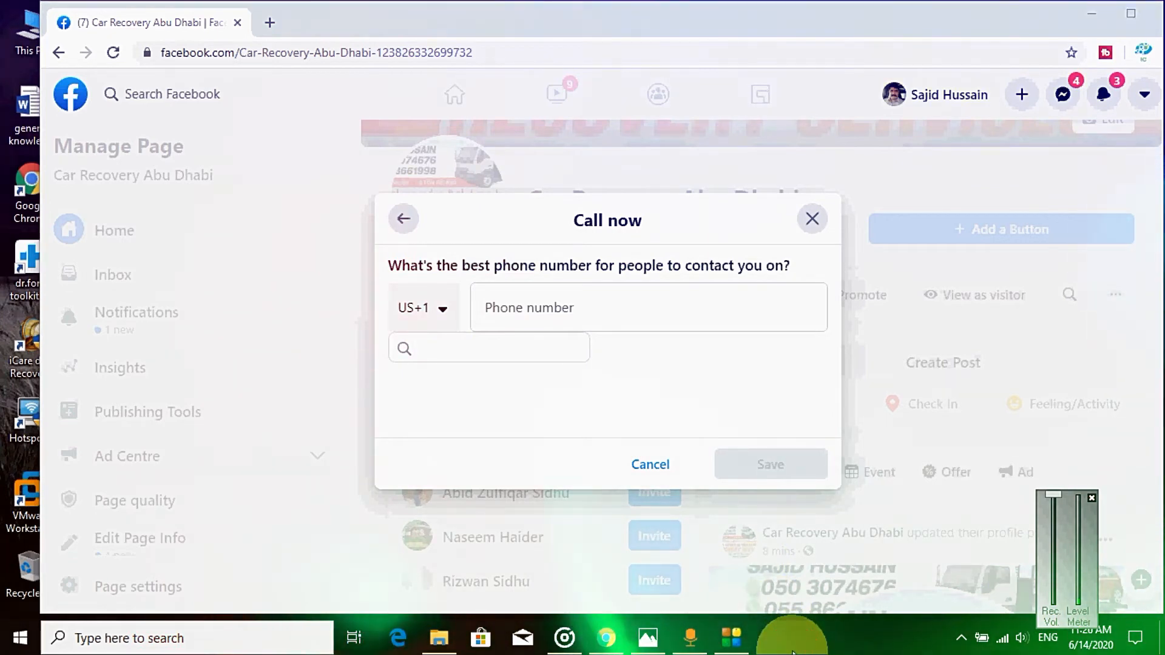
pyautogui.click(474, 329)
# - Set the country code of the Call Now phone number to United Arab Emirates (AE+971)
pyautogui.click(440, 320)
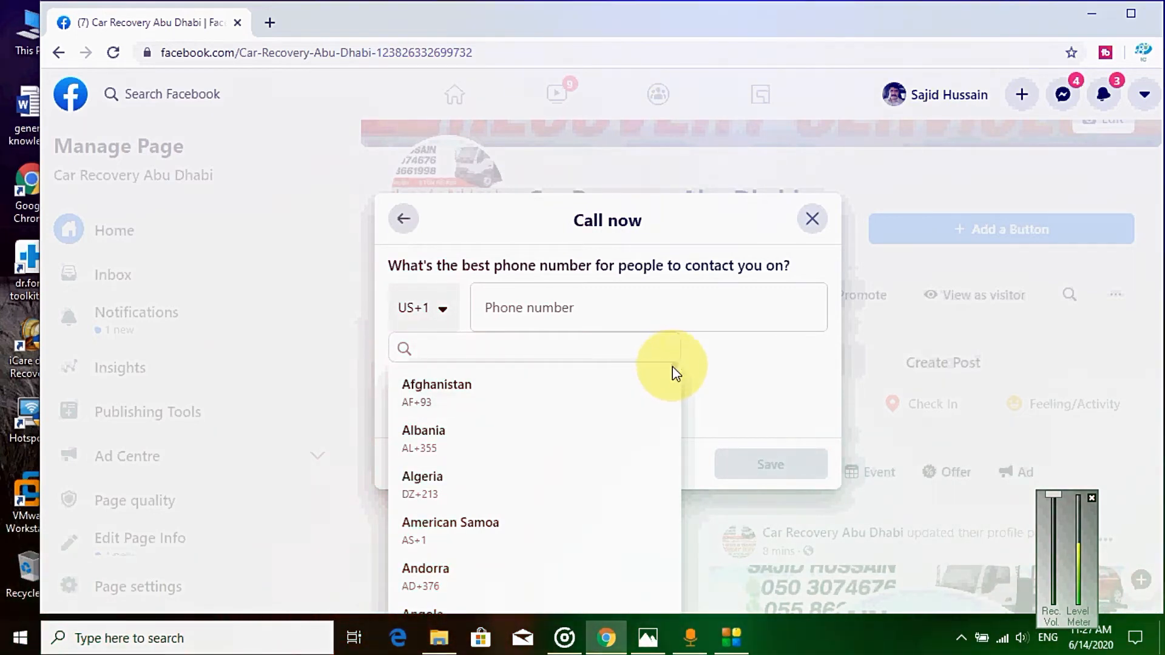
pyautogui.scroll(-15, 676, 408)
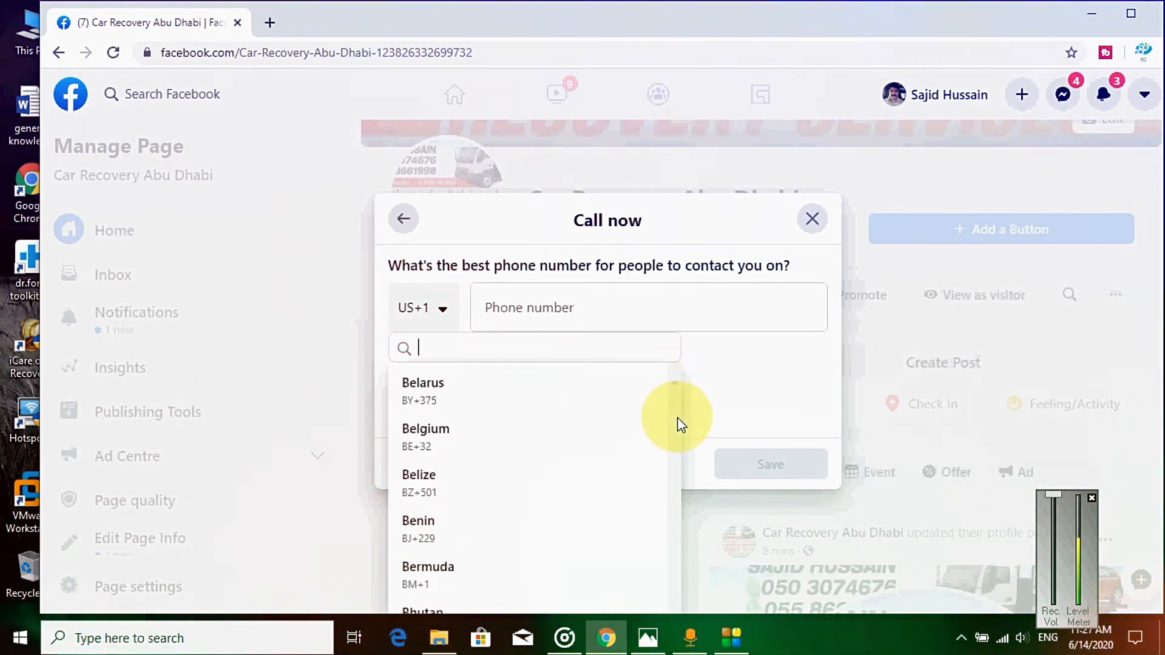
pyautogui.scroll(-5, 676, 549)
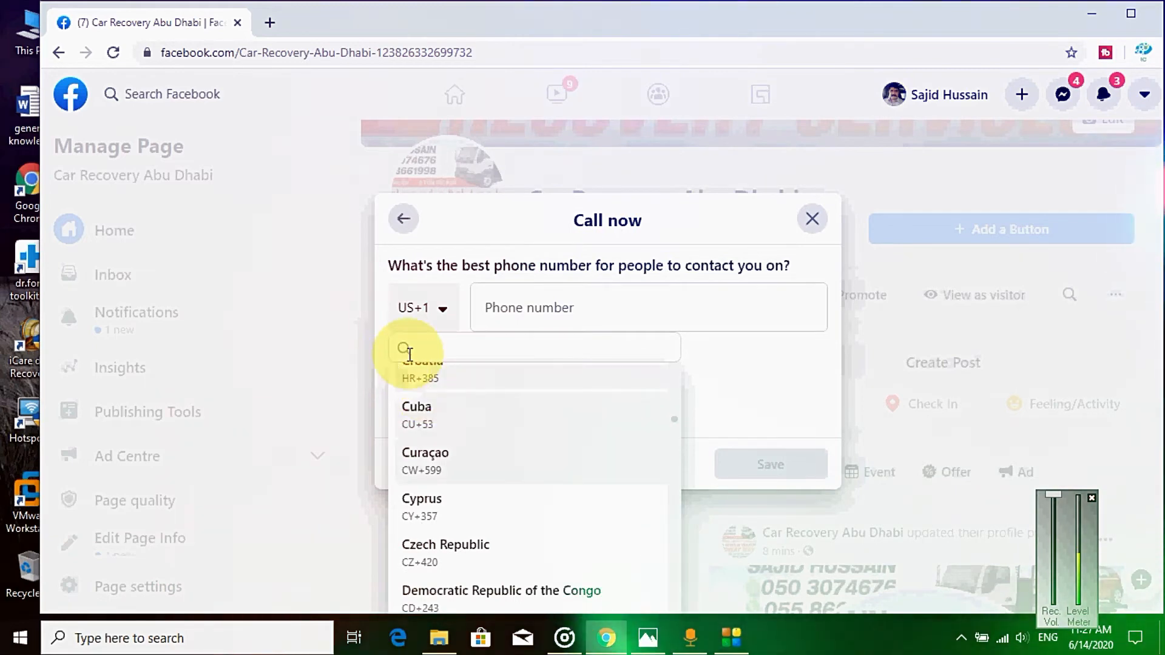
pyautogui.click(437, 351)
pyautogui.write('u')
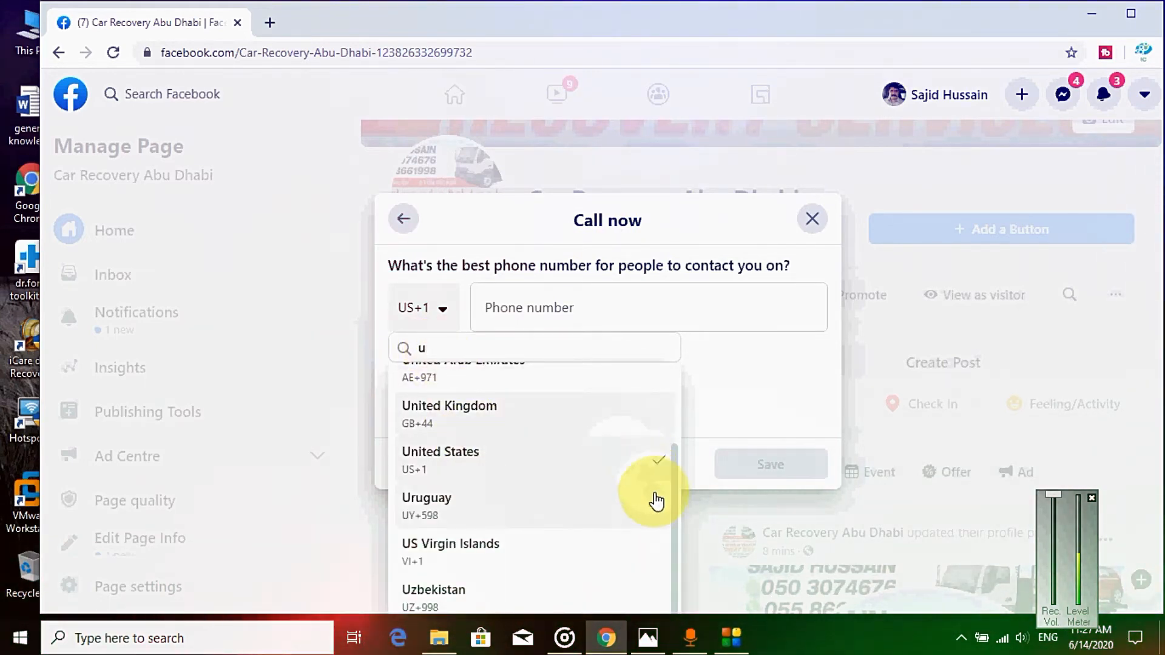
pyautogui.moveTo(671, 464); pyautogui.dragTo(672, 414)
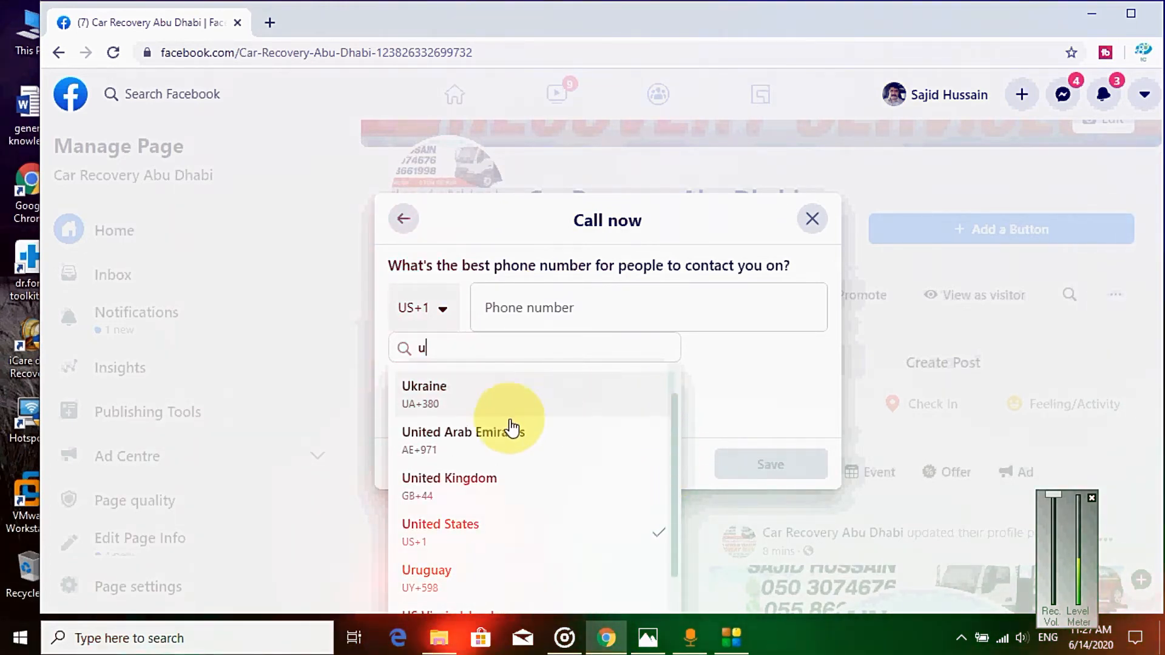
pyautogui.click(466, 444)
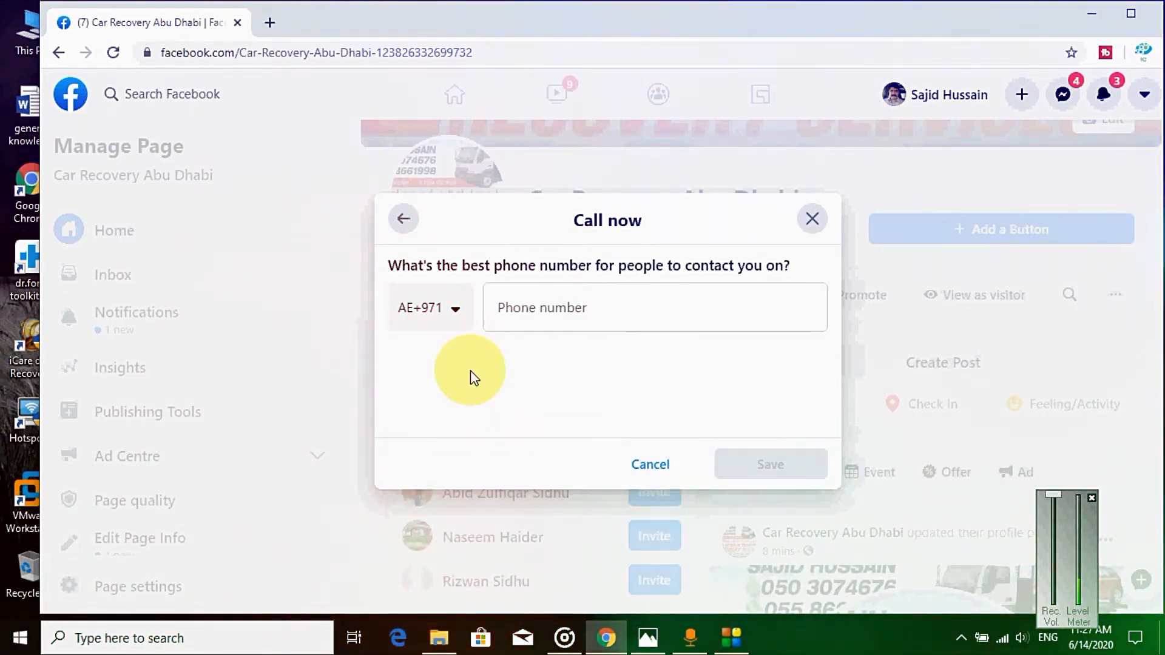
# - Enter the business phone number for the Call Now button and save the button
pyautogui.click(545, 303)
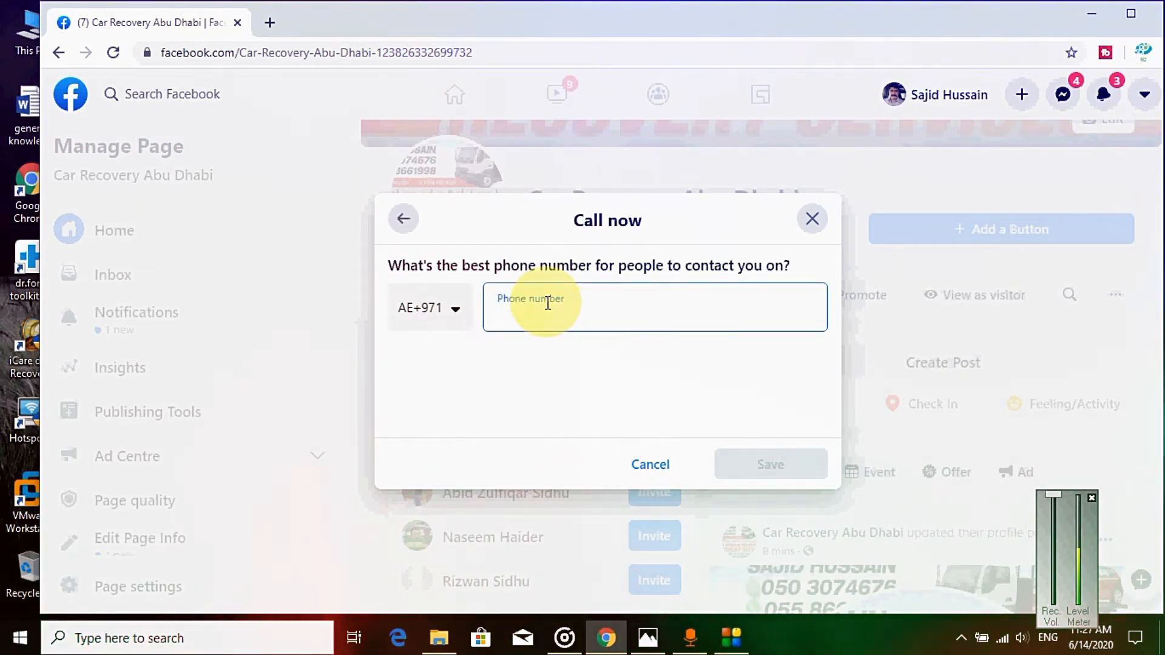
pyautogui.hotkey('ctrl', 'v')
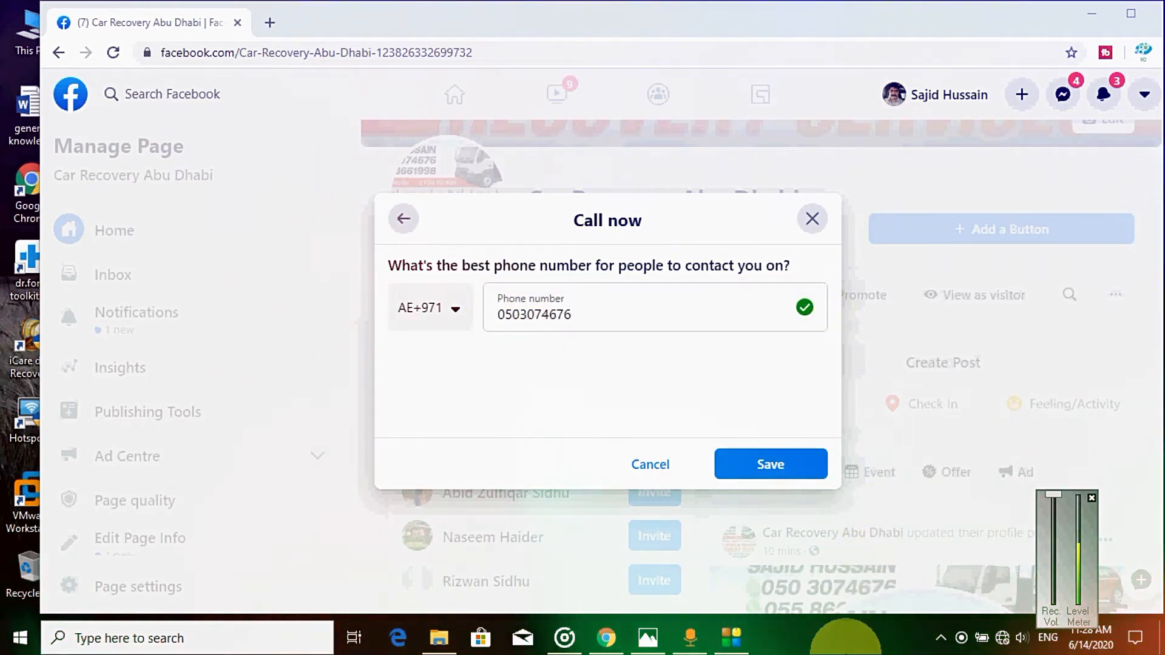
pyautogui.click(774, 466)
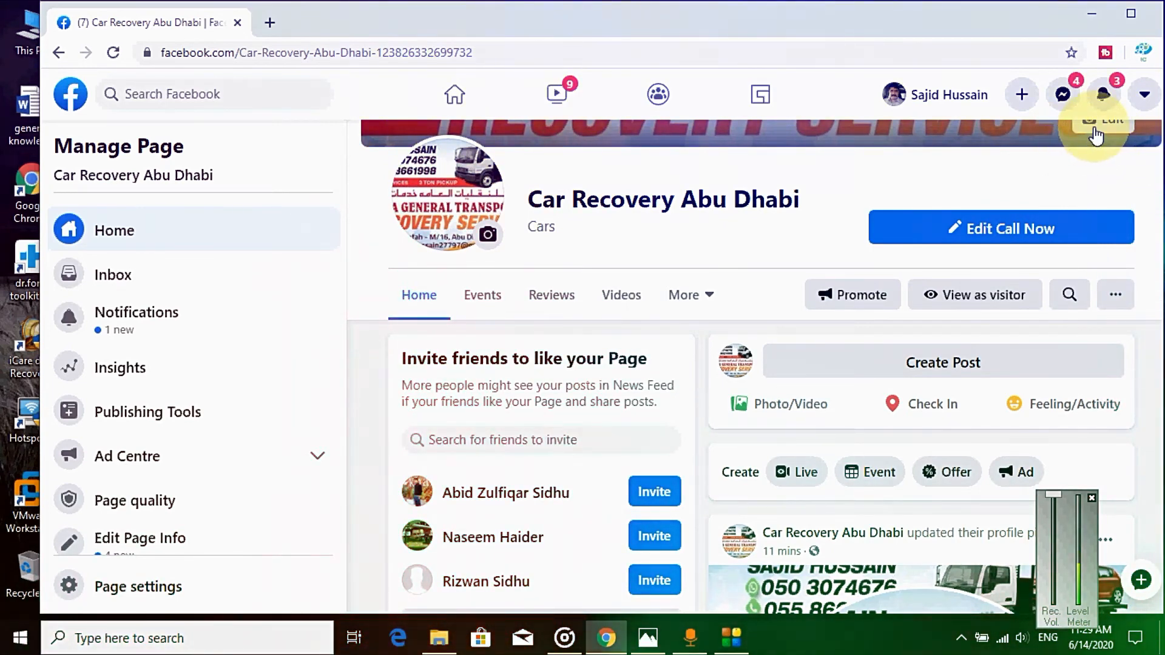
# - Upload the photo IMG-20200613-WA0017 from the ITPM folder as the page's new profile picture
pyautogui.click(486, 242)
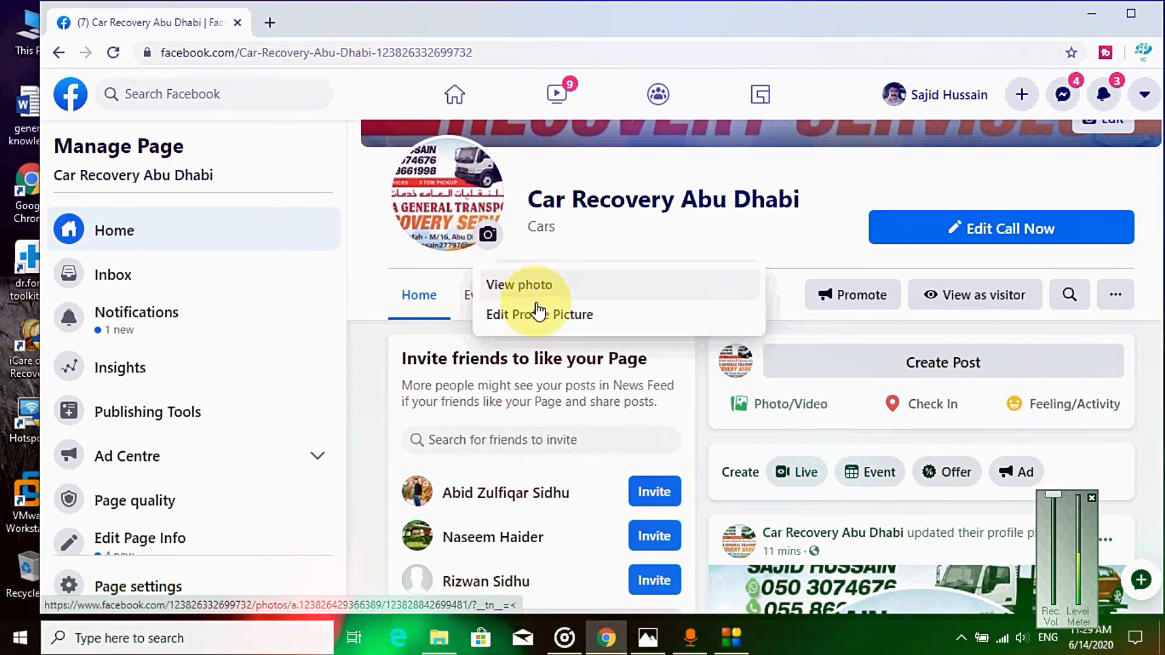
pyautogui.click(526, 326)
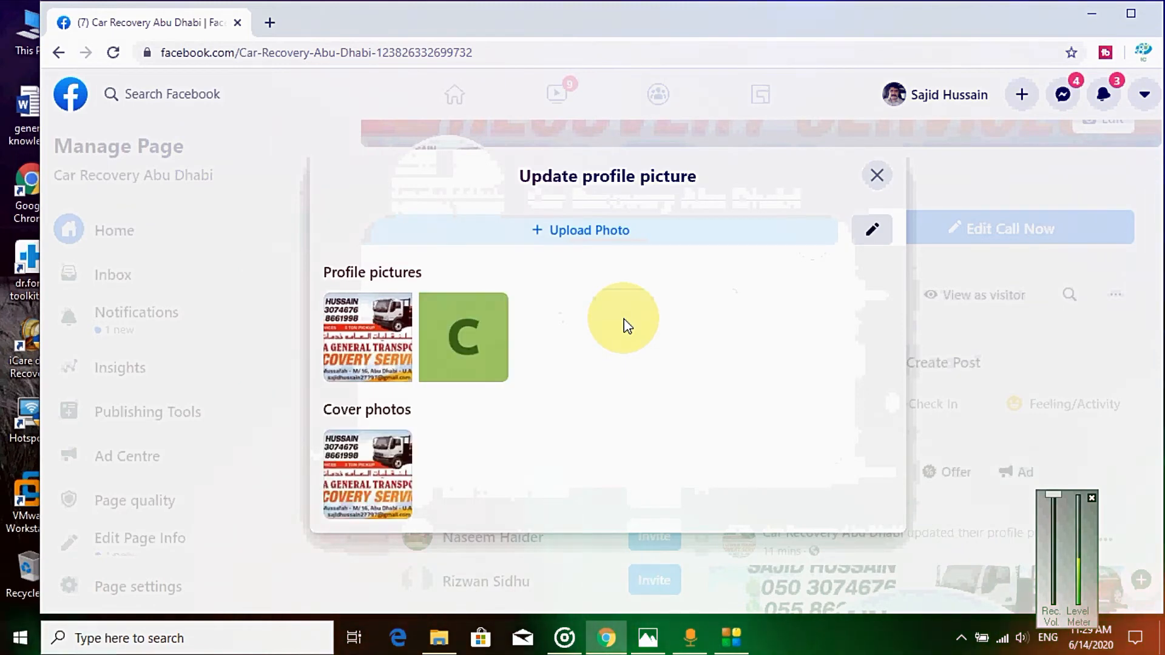
pyautogui.click(580, 231)
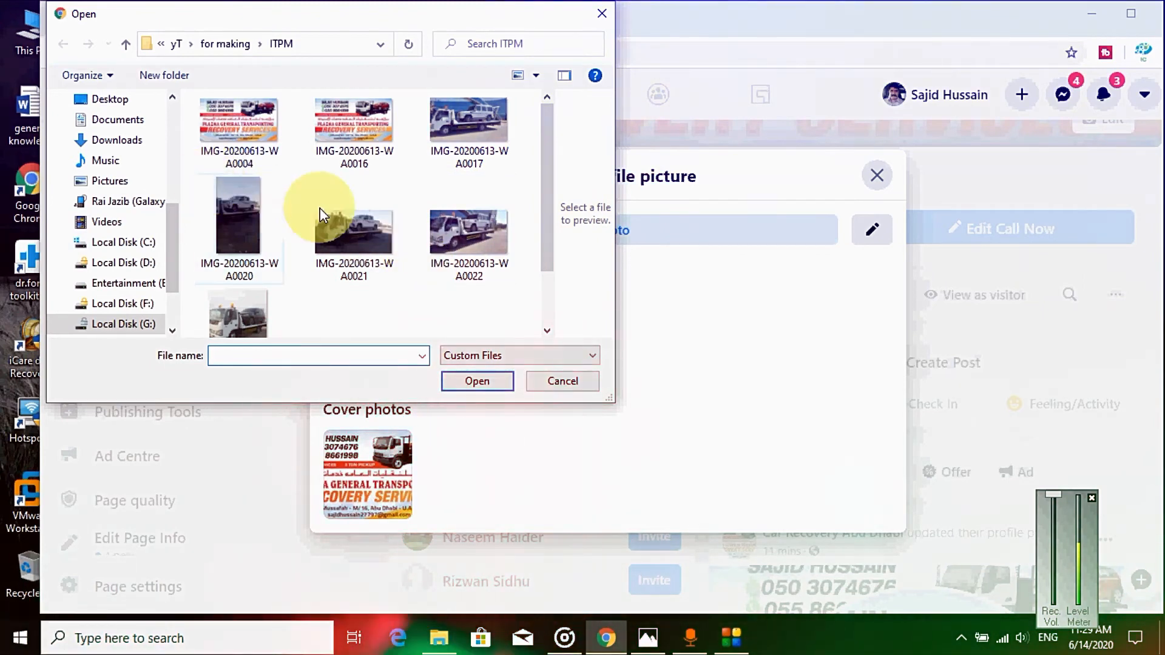
pyautogui.click(471, 133)
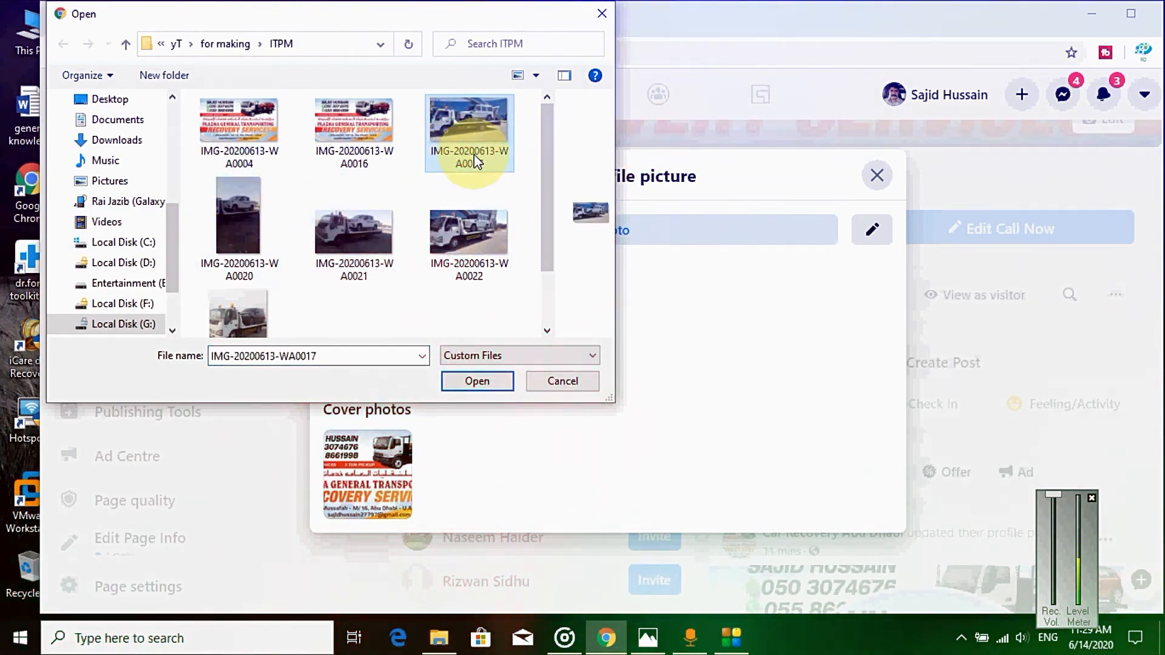
pyautogui.click(467, 373)
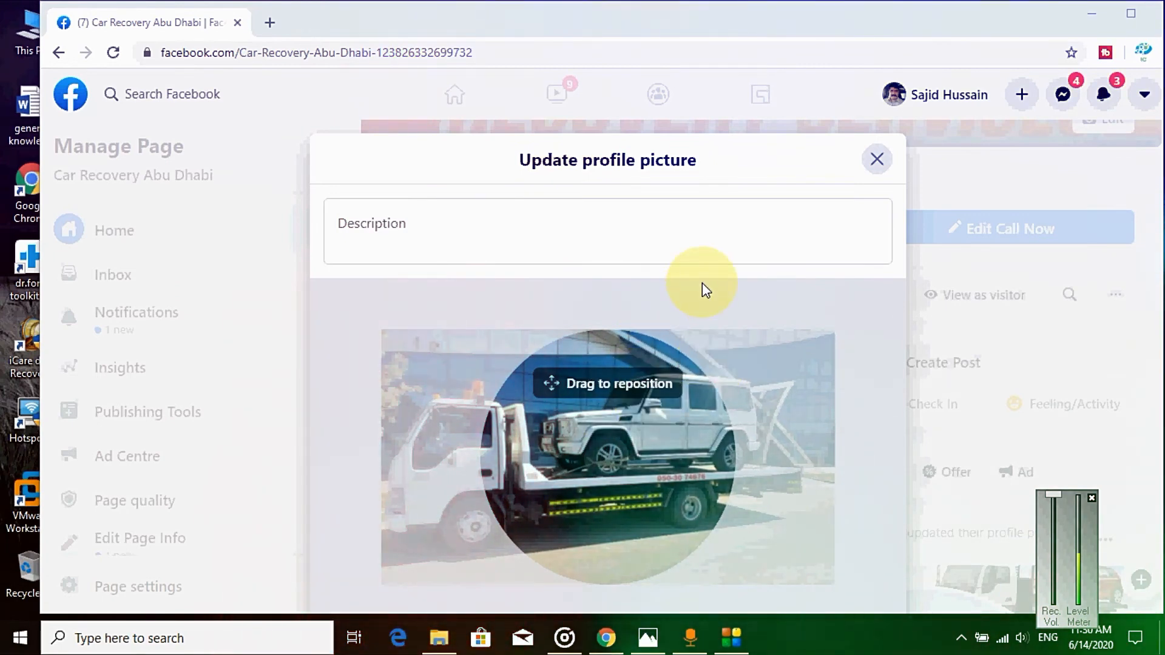
# - Reposition the photo so the white car sits within the circular crop, and save the profile picture
pyautogui.click(884, 533)
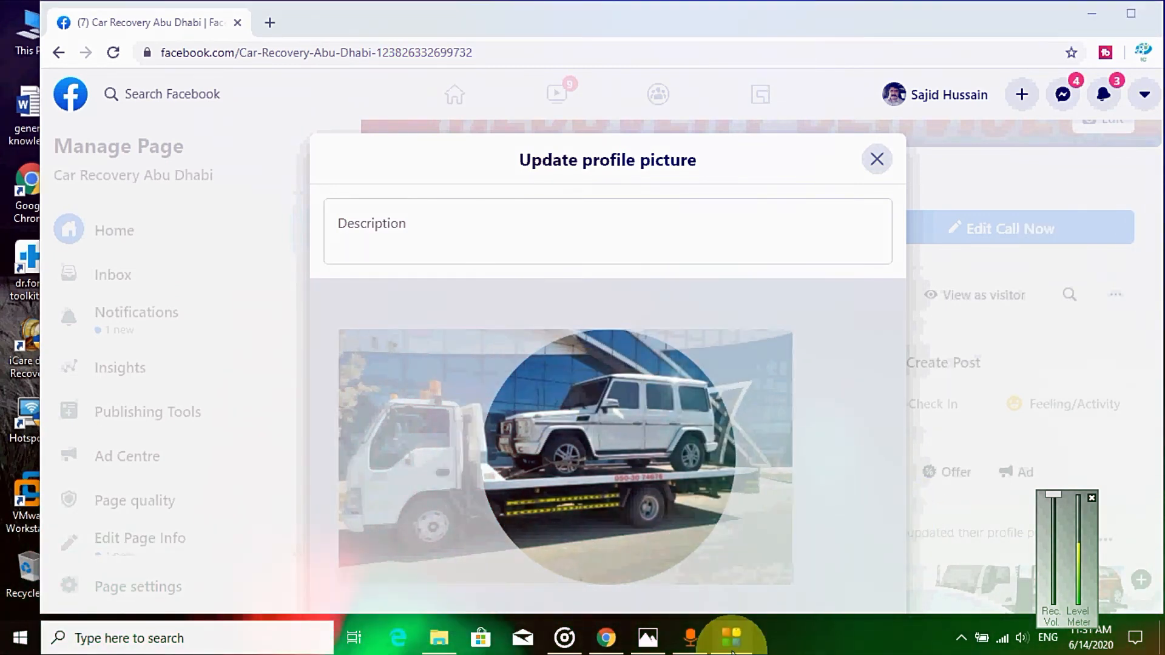
pyautogui.moveTo(649, 443); pyautogui.dragTo(660, 464)
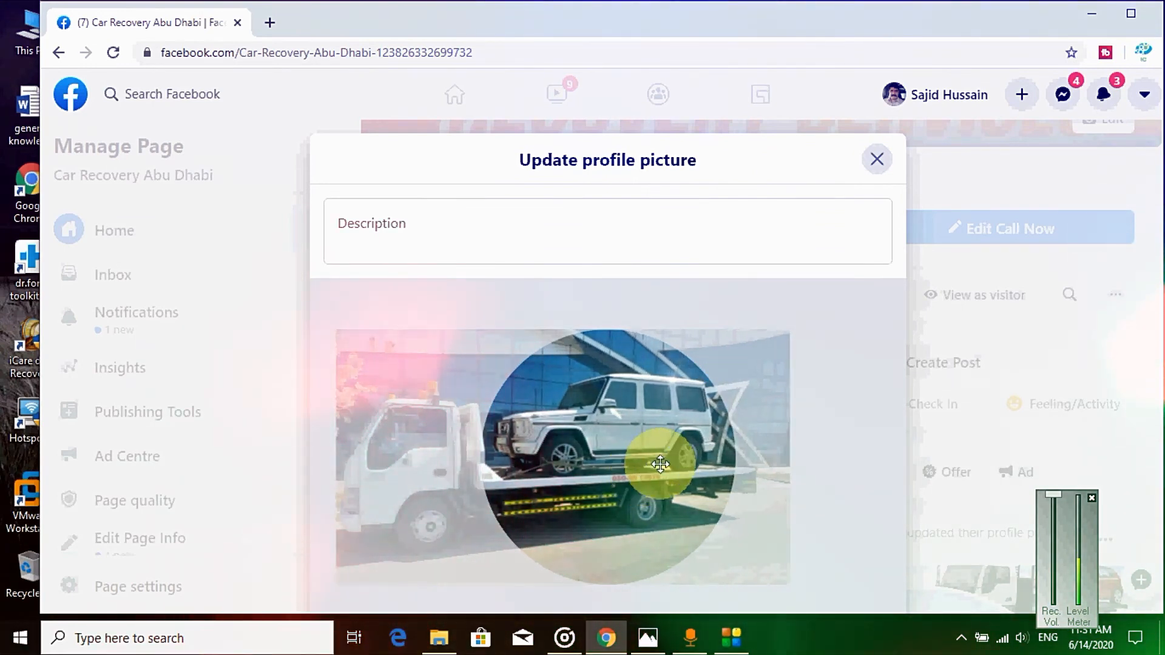
pyautogui.click(1131, 18)
pyautogui.moveTo(1153, 161); pyautogui.dragTo(682, 390)
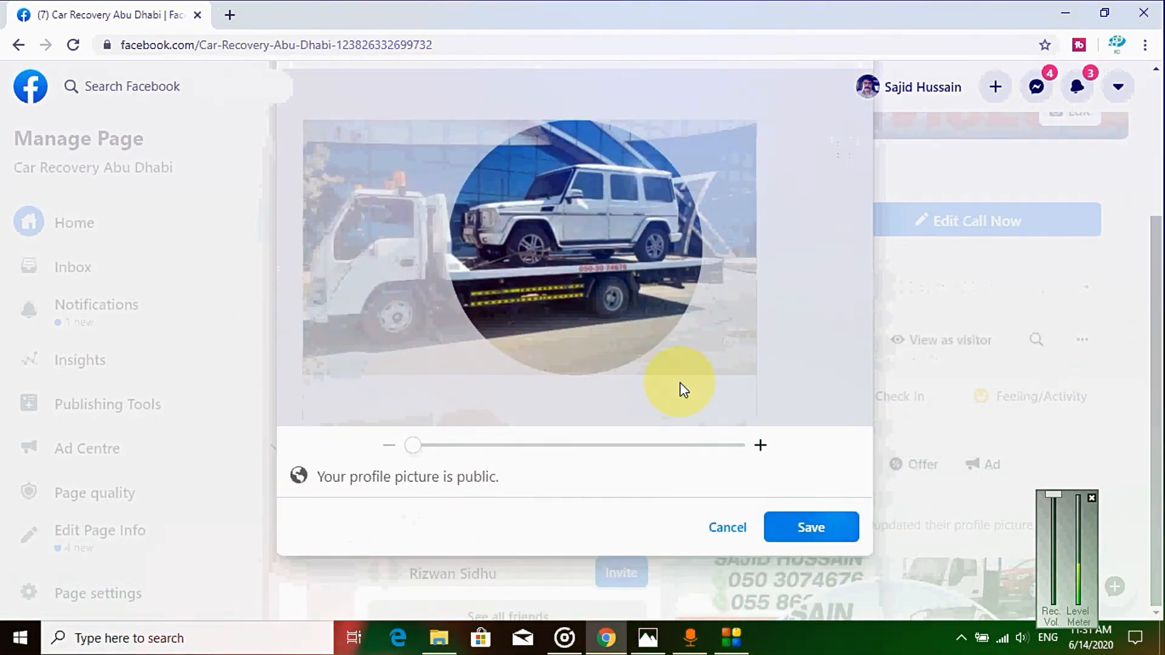
pyautogui.click(792, 534)
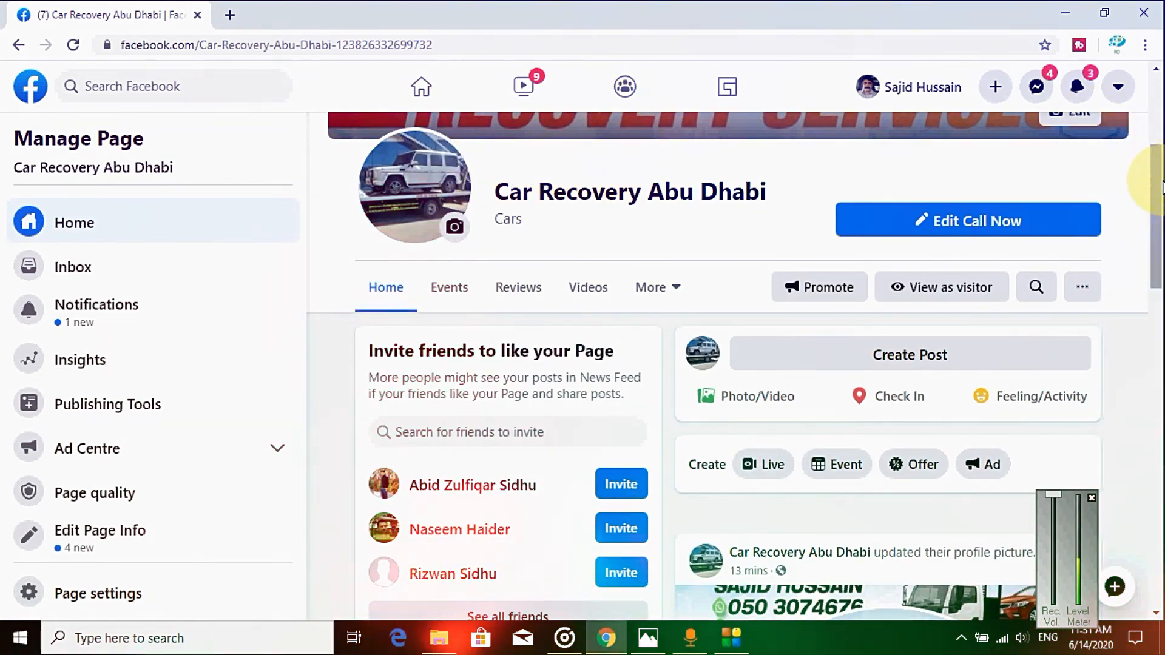
# - Invite the first suggested friend to like the page
pyautogui.click(1159, 108)
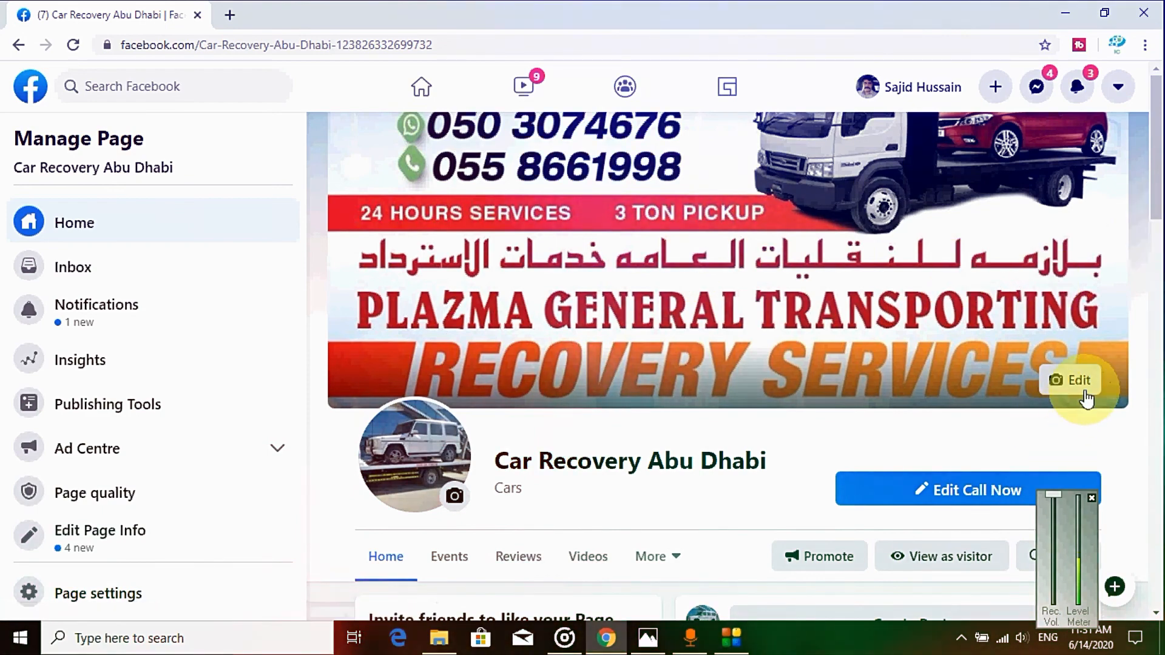
pyautogui.moveTo(1162, 179); pyautogui.dragTo(1162, 251)
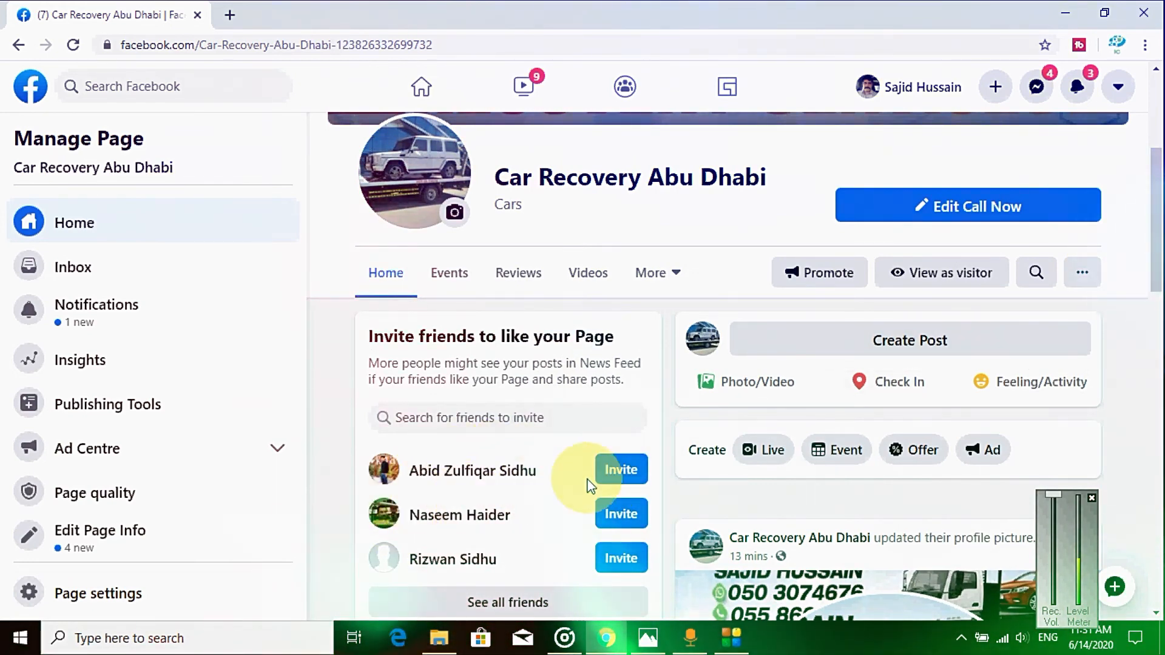
pyautogui.click(611, 483)
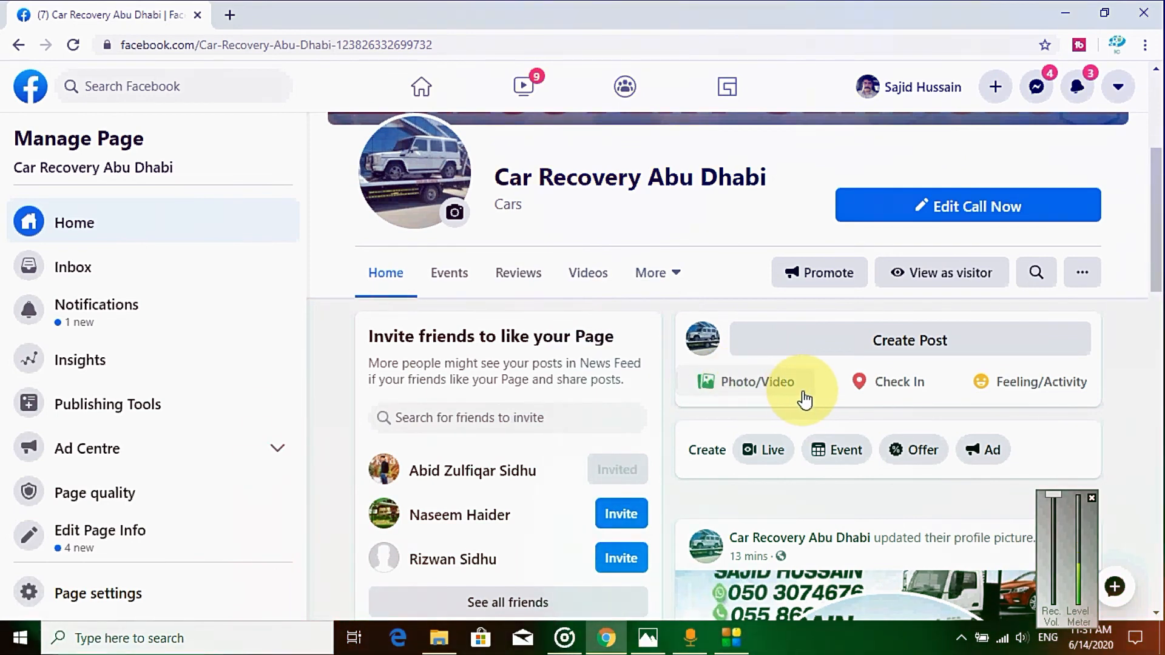
# - Publish a public photo post on the page with the image IMG-20200613-WA0017 and no text
pyautogui.click(733, 388)
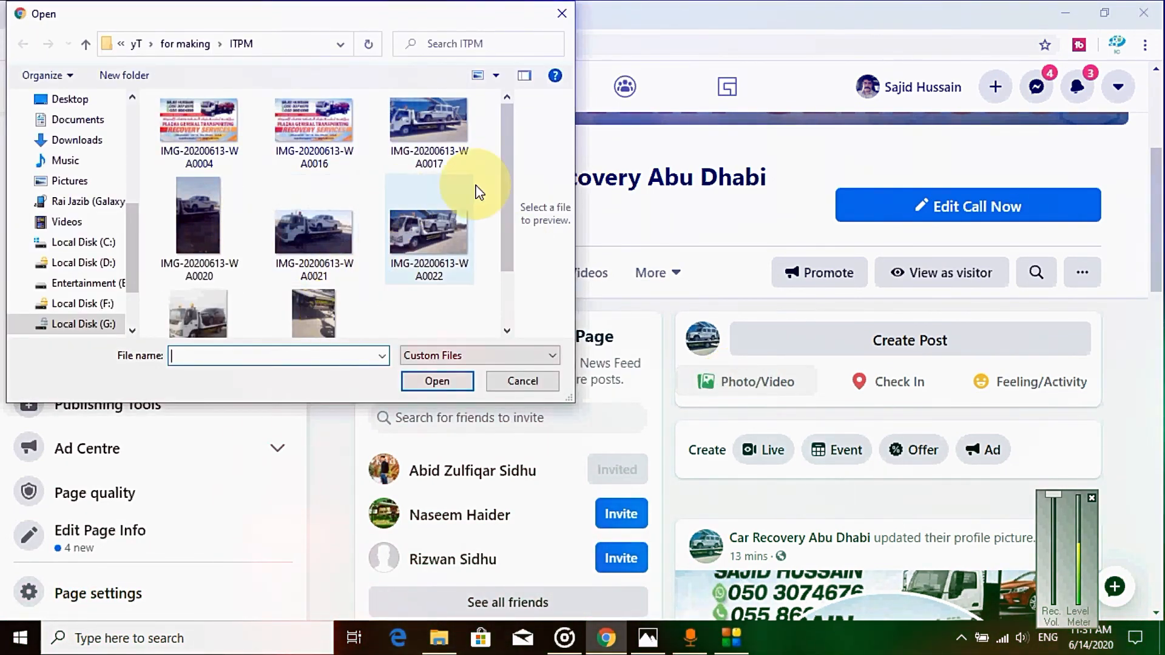
pyautogui.click(426, 131)
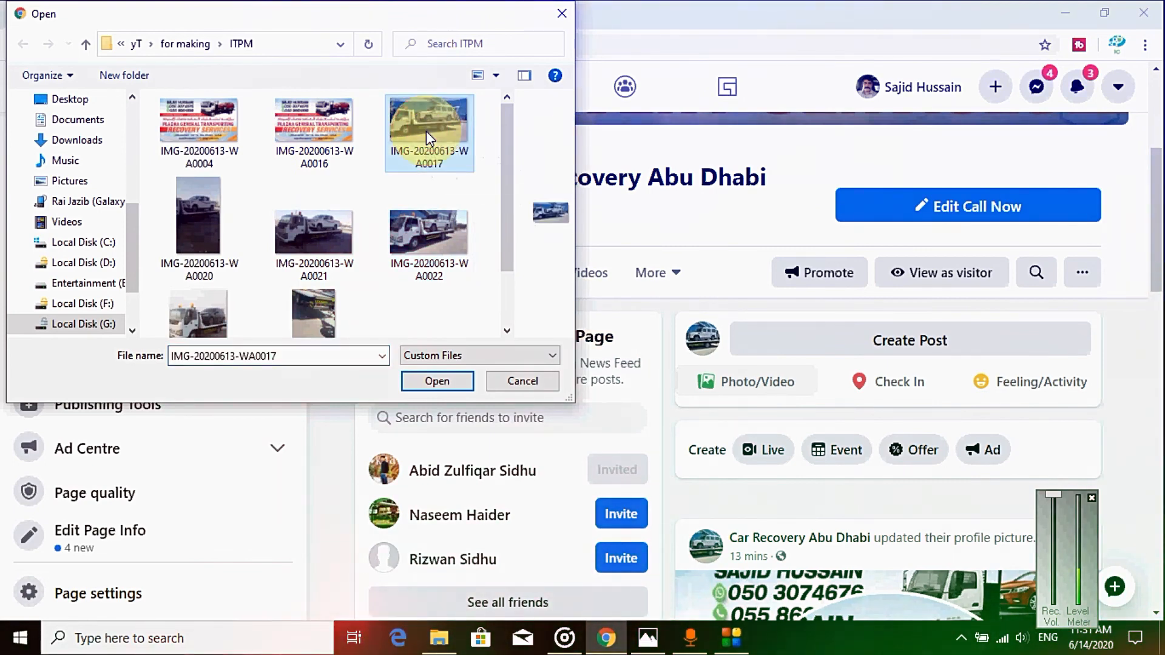
pyautogui.click(436, 381)
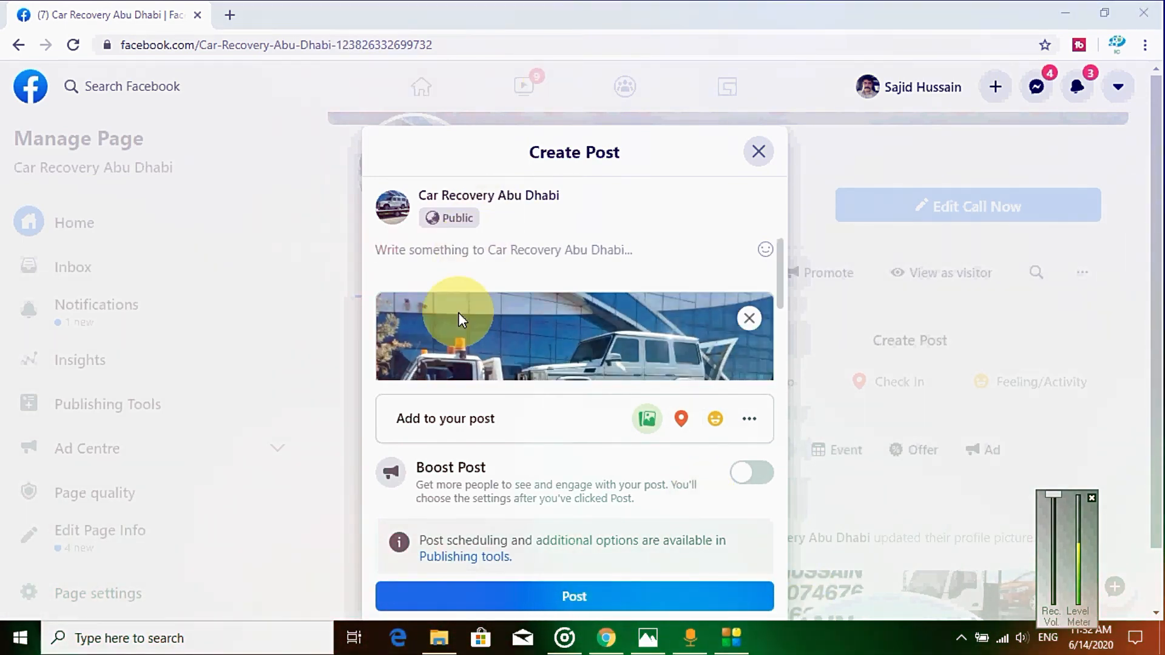
pyautogui.click(569, 600)
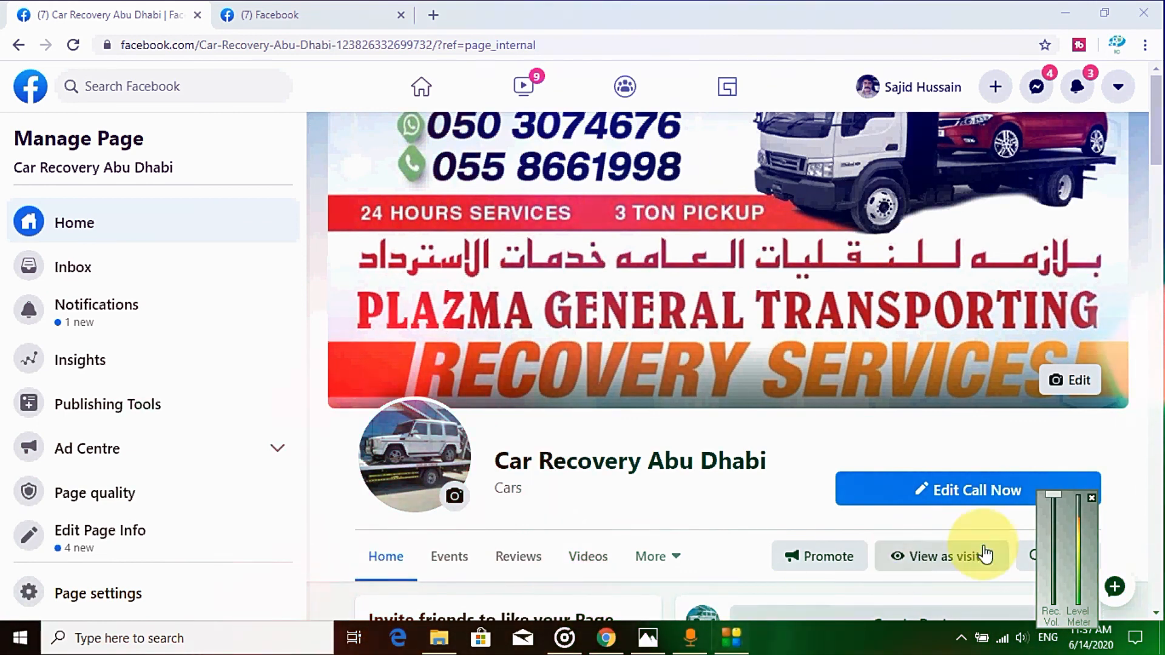
pyautogui.click(677, 563)
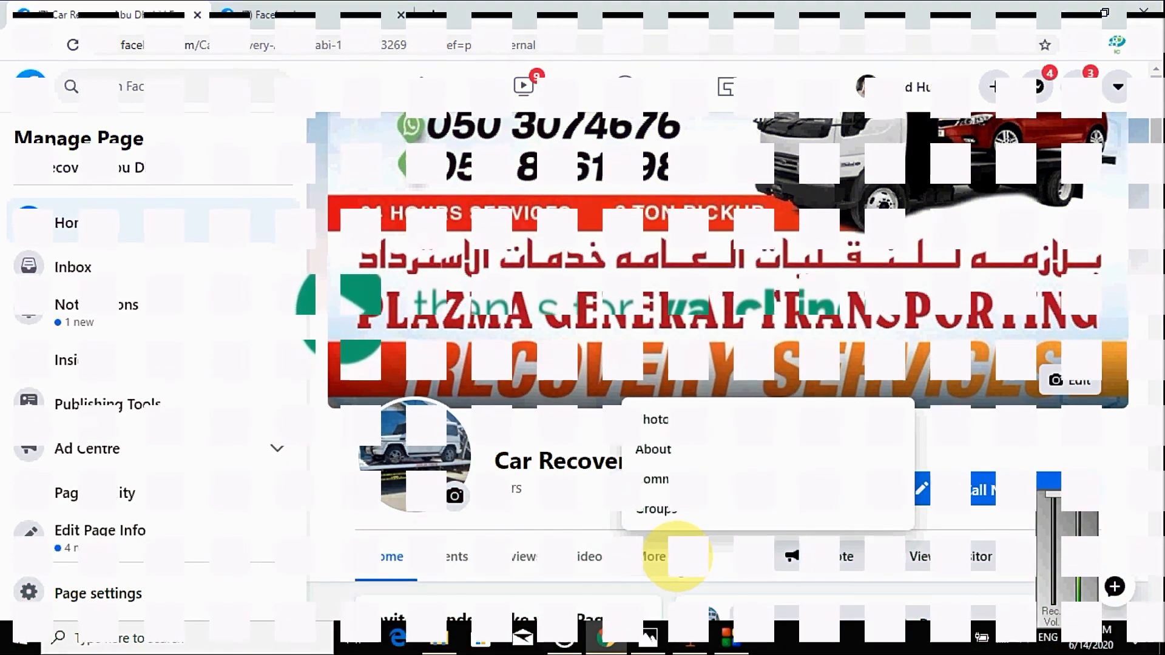